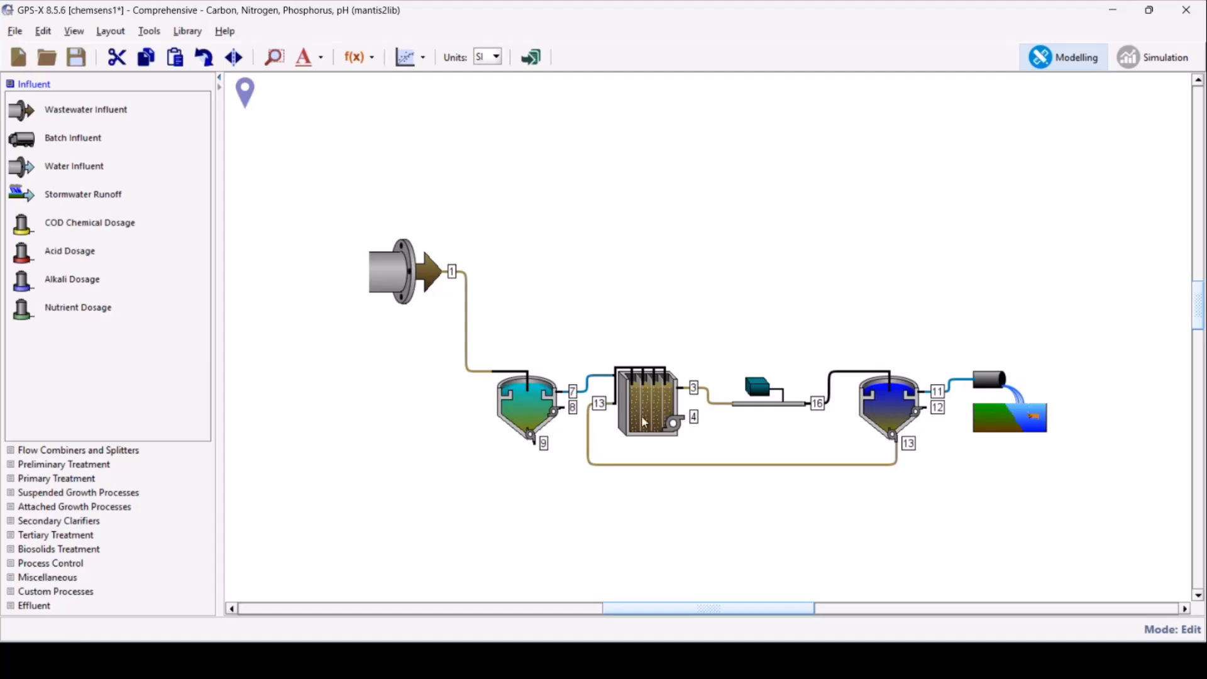
# Review the Chemical Dosage input parameters of the in-line chemical dosage unit, including the ferric chloride entries, leaving them as they are
pyautogui.moveTo(759, 408)
pyautogui.moveTo(1061, 431)
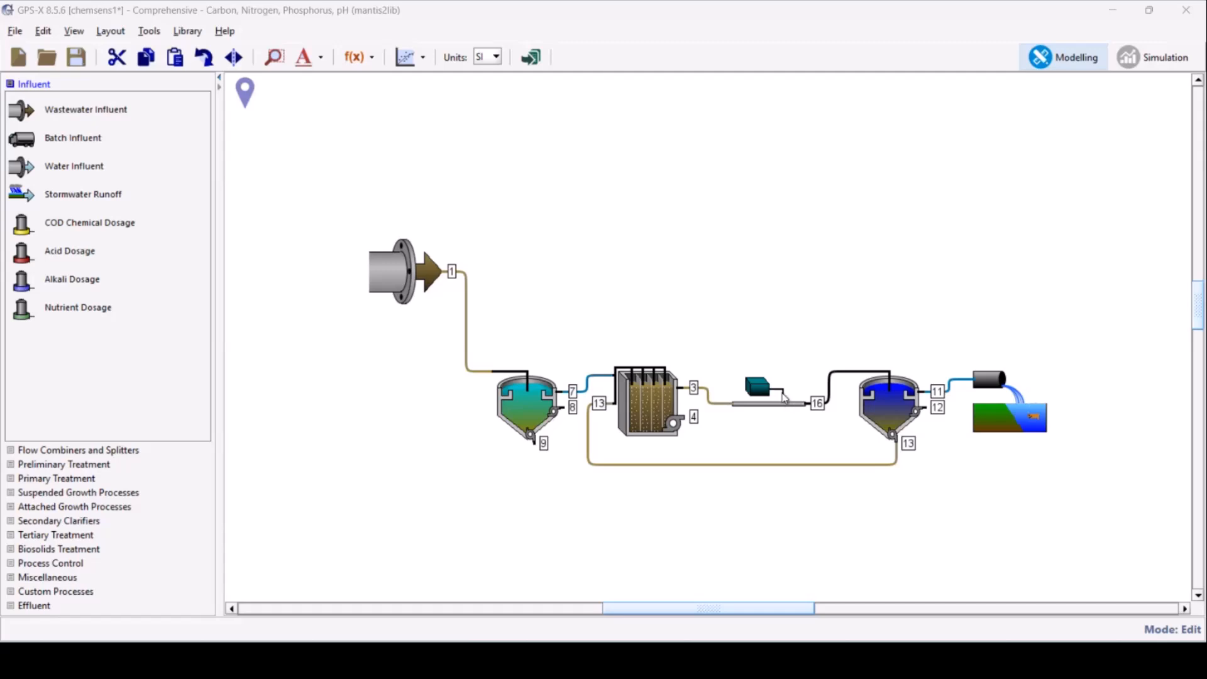
pyautogui.rightClick(771, 391)
pyautogui.moveTo(836, 431)
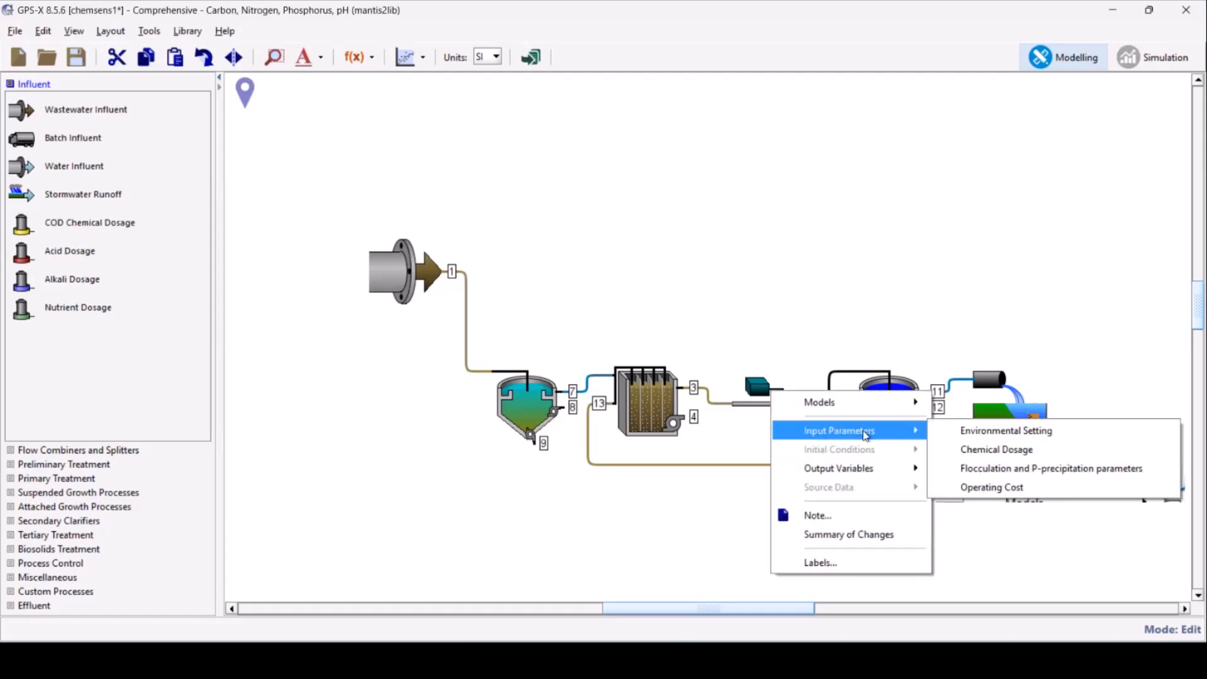
pyautogui.click(1000, 455)
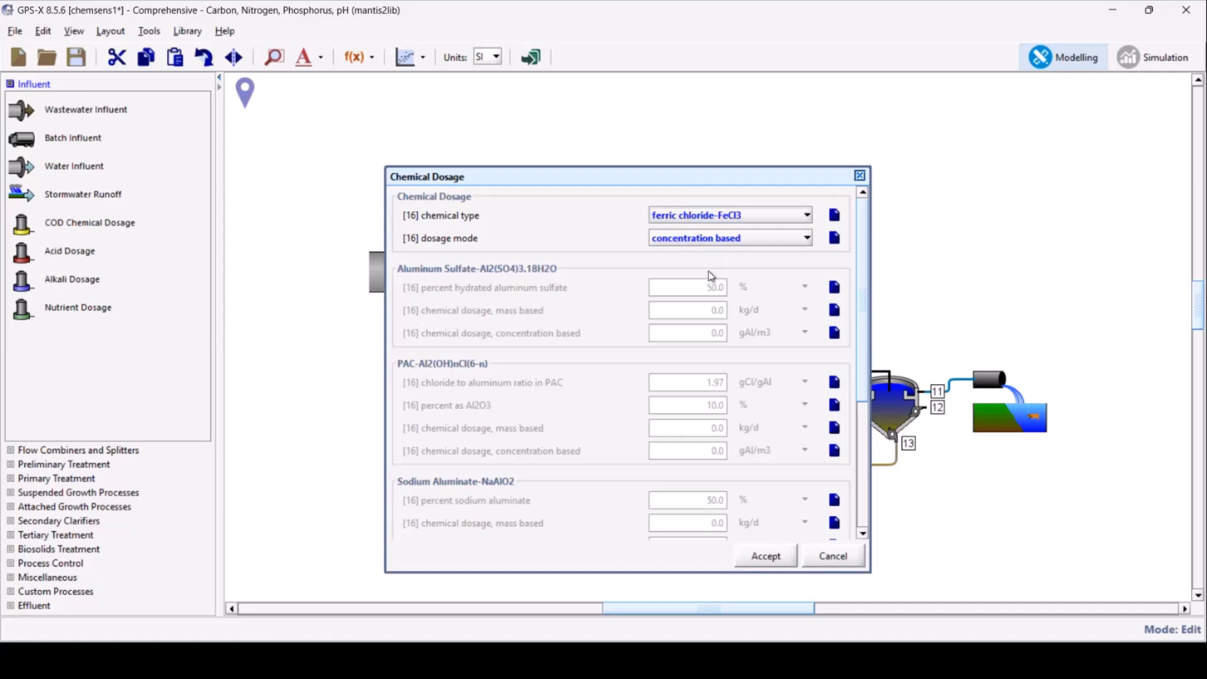
pyautogui.scroll(-3, 671, 425)
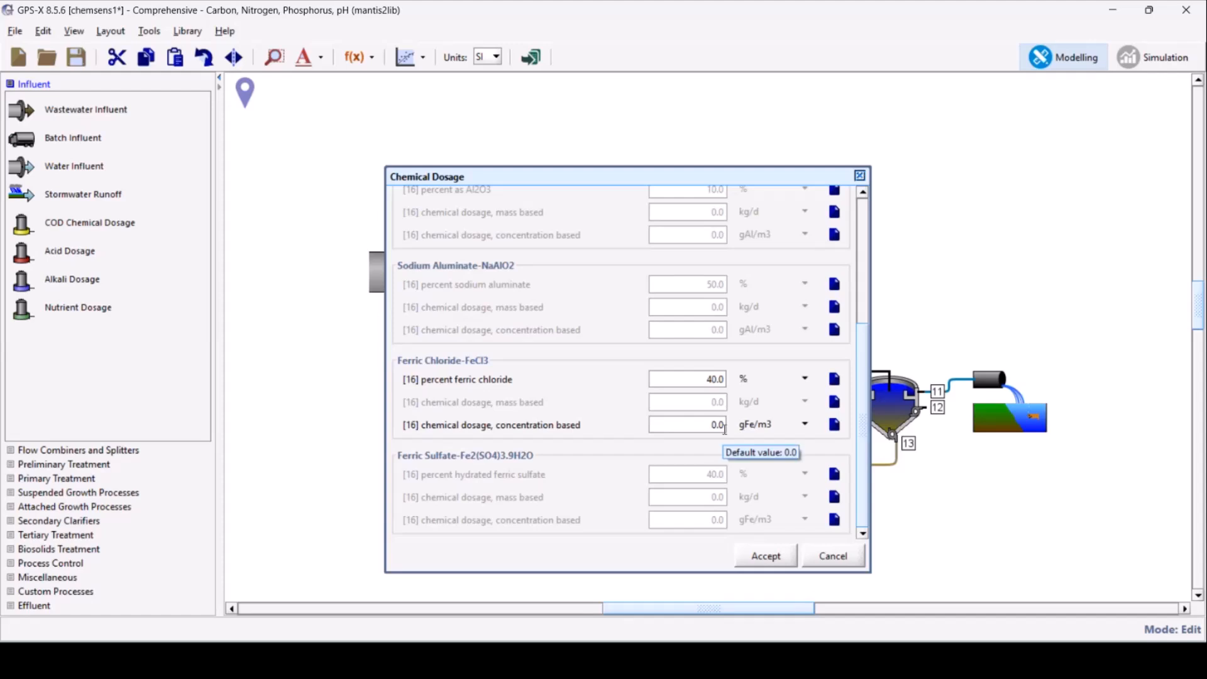
pyautogui.click(832, 562)
# Run the base steady-state simulation without chemical dosage and enlarge the outfall's results table to show the phosphorus, alkalinity and pH rows
pyautogui.click(1155, 62)
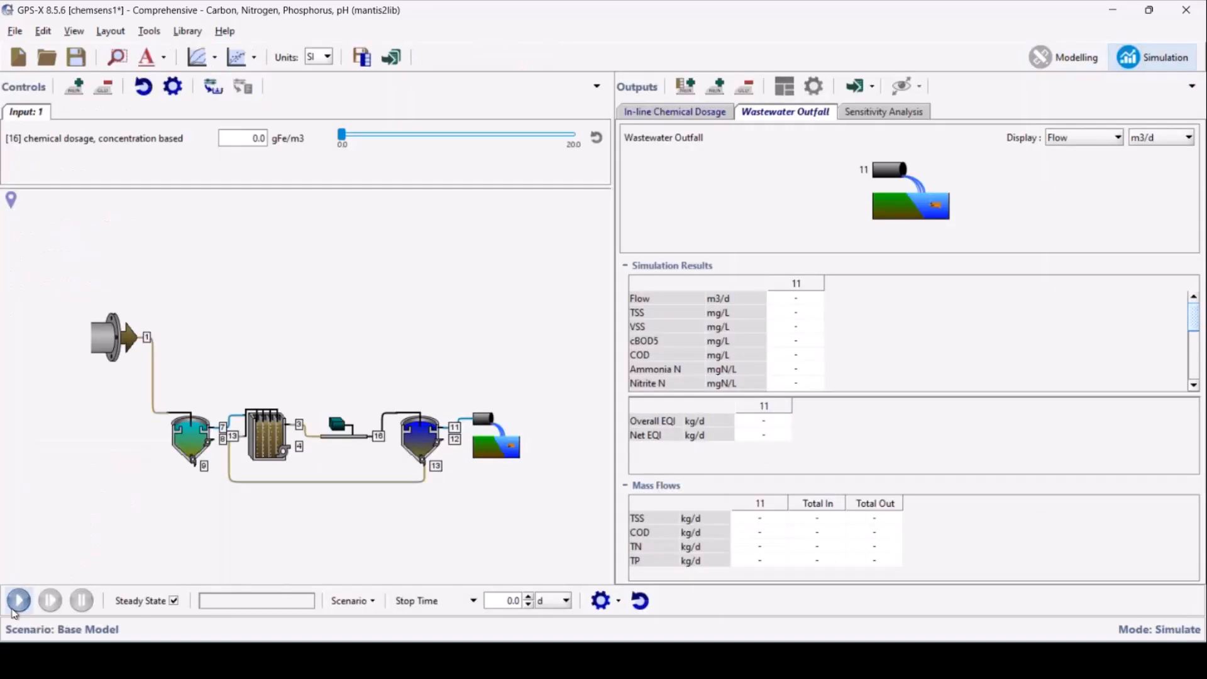
pyautogui.click(18, 600)
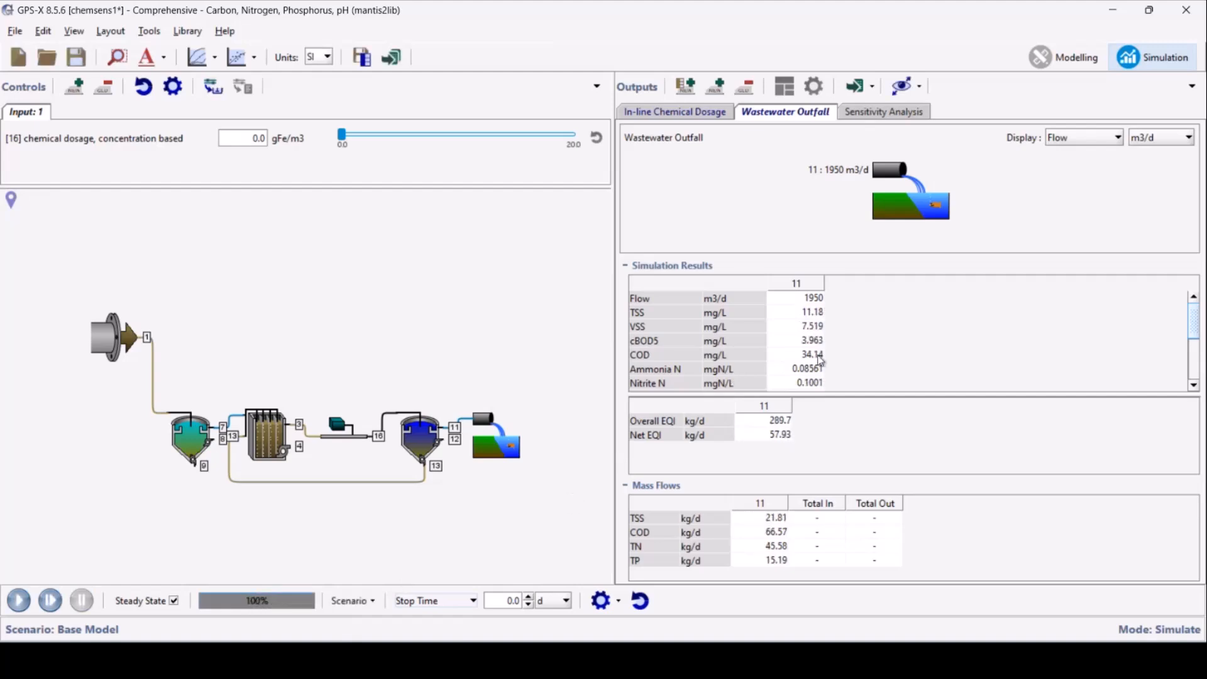
pyautogui.moveTo(857, 395); pyautogui.dragTo(862, 456)
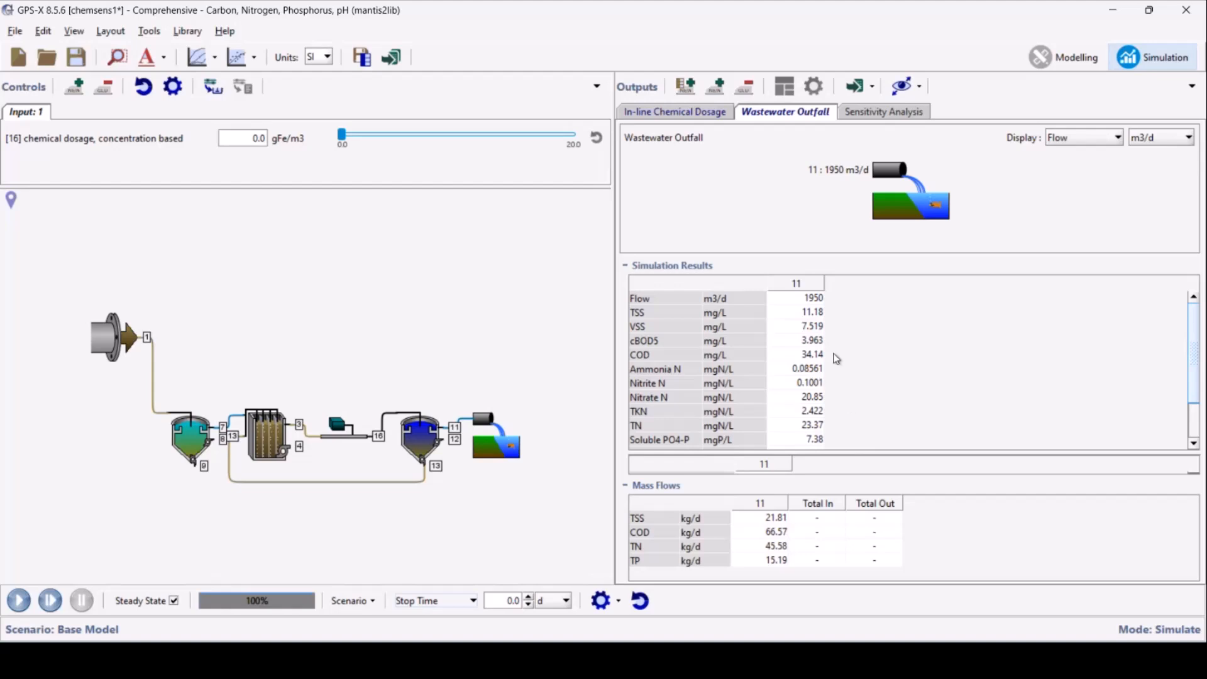
pyautogui.scroll(-2, 830, 368)
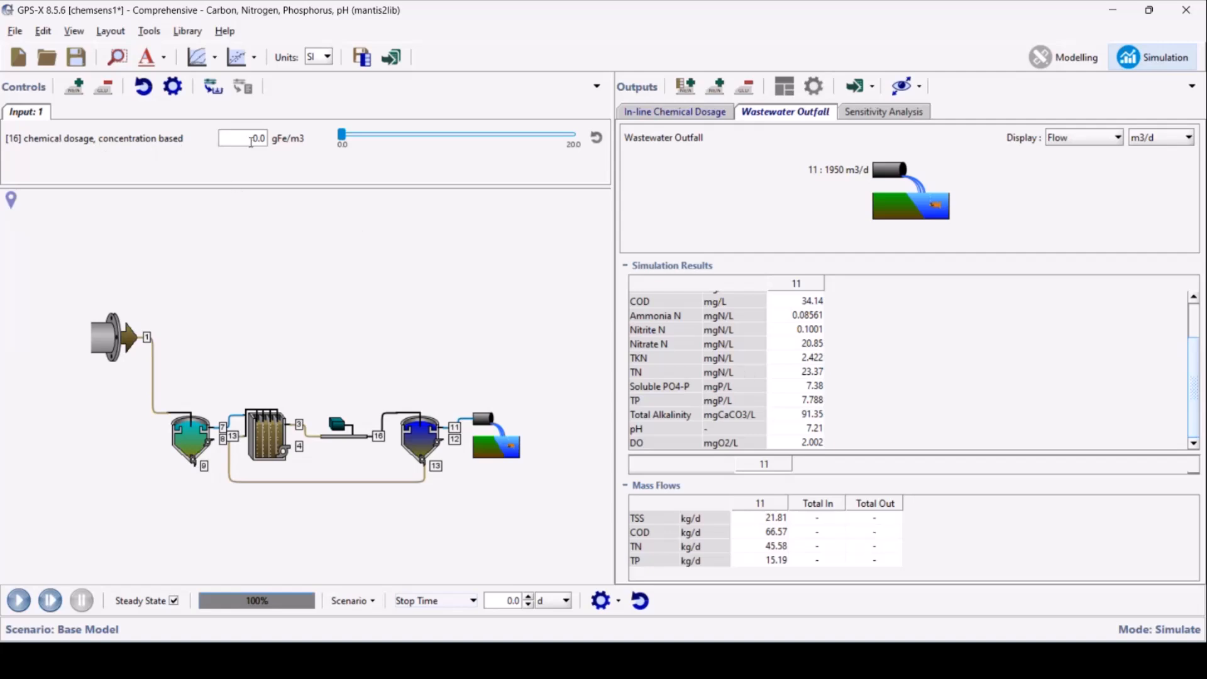
# Set the concentration-based chemical dosage to 3.5 gFe/m3, rerun the simulation and check the effluent soluble PO4-P
pyautogui.moveTo(341, 135); pyautogui.dragTo(380, 136)
pyautogui.moveTo(248, 138); pyautogui.dragTo(324, 140)
pyautogui.write('3.5')
pyautogui.press('Return')
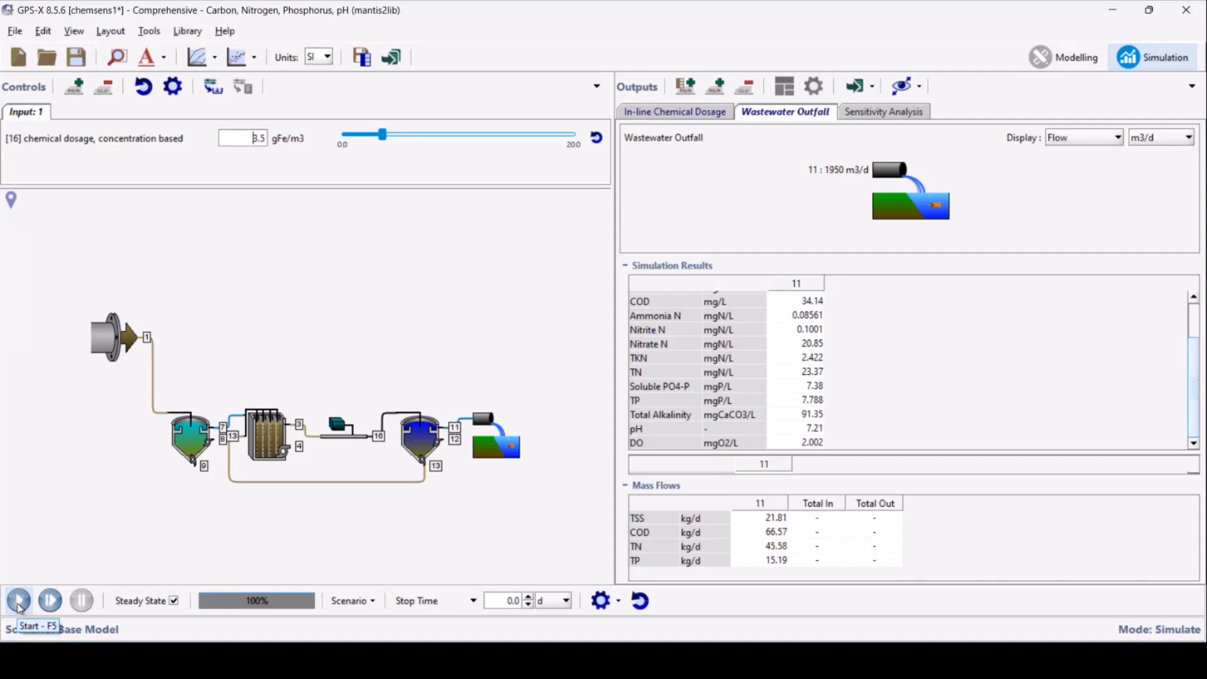
pyautogui.click(19, 602)
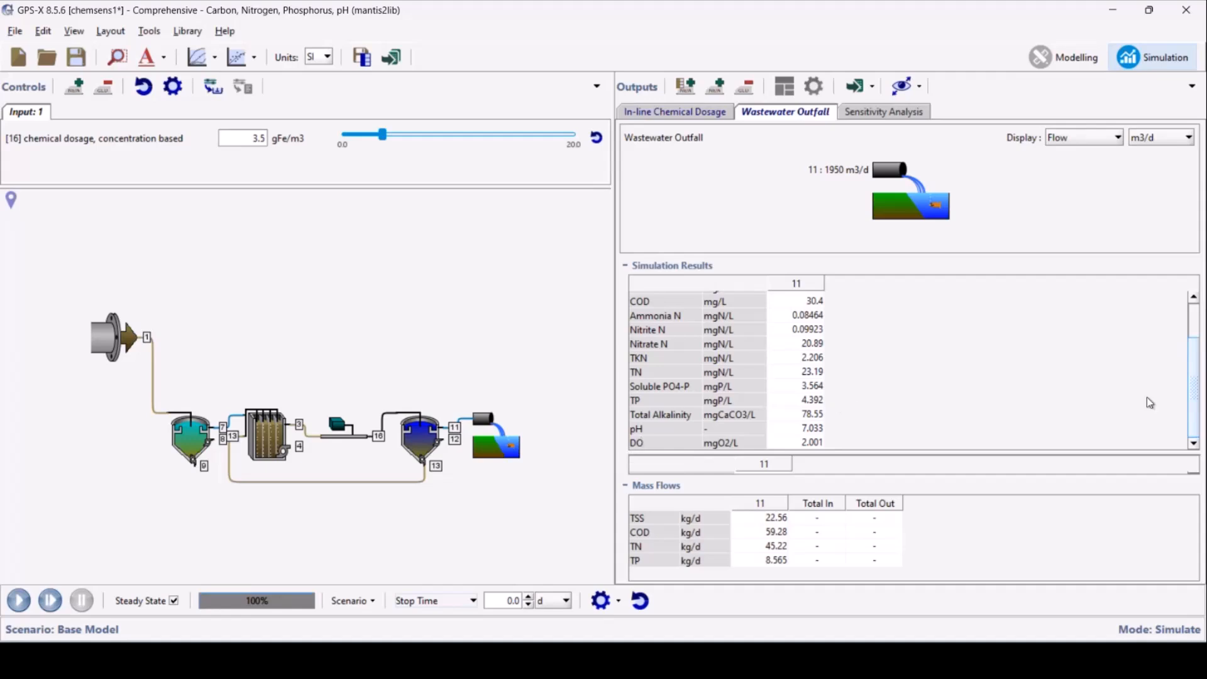
pyautogui.click(813, 387)
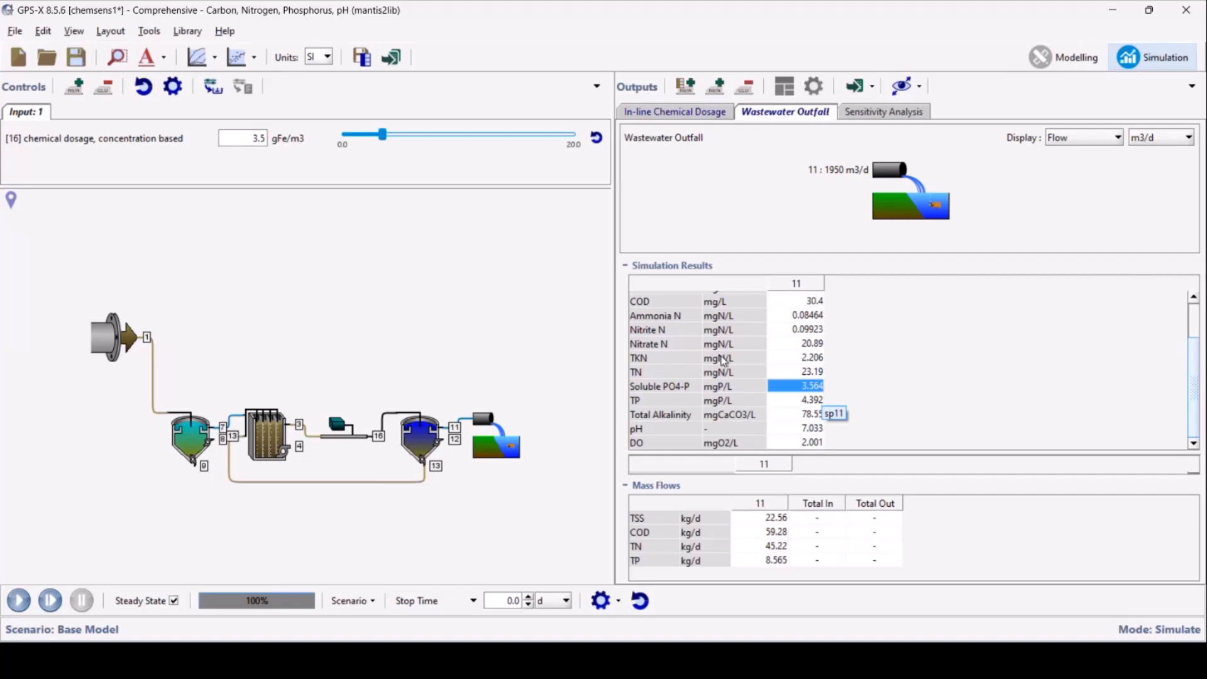
# Raise the concentration-based chemical dosage to 10 gFe/m3 and rerun the steady-state simulation
pyautogui.doubleClick(250, 135)
pyautogui.write('10')
pyautogui.press('Return')
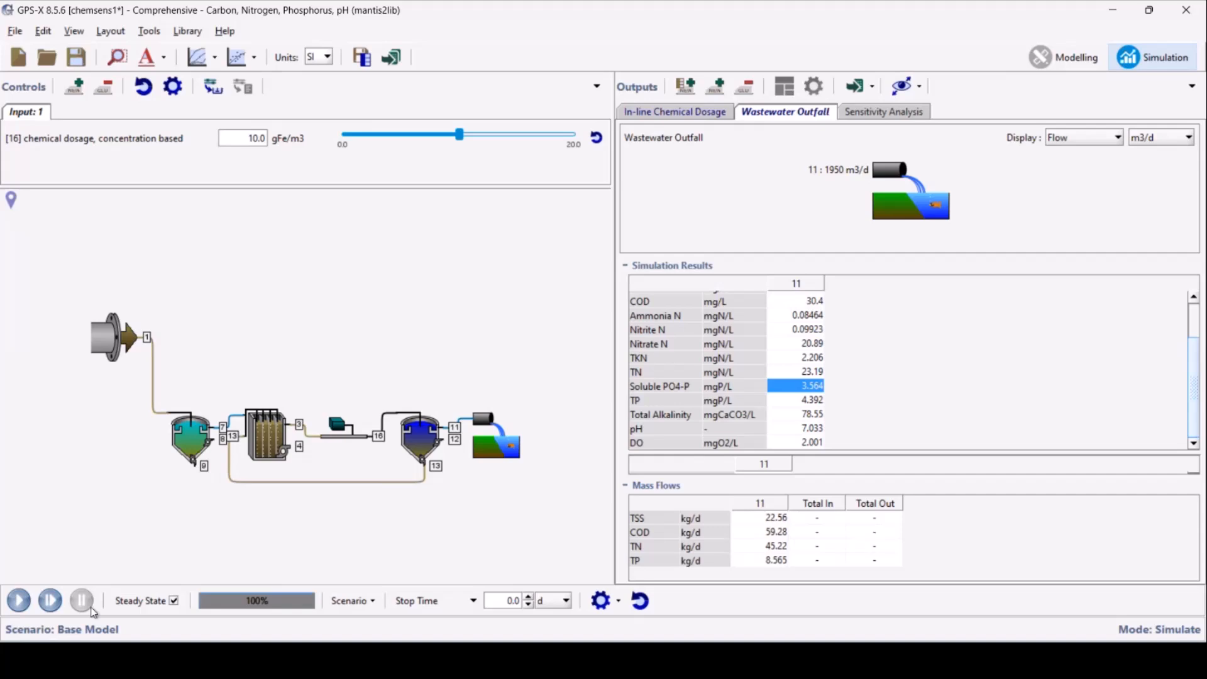
pyautogui.click(19, 601)
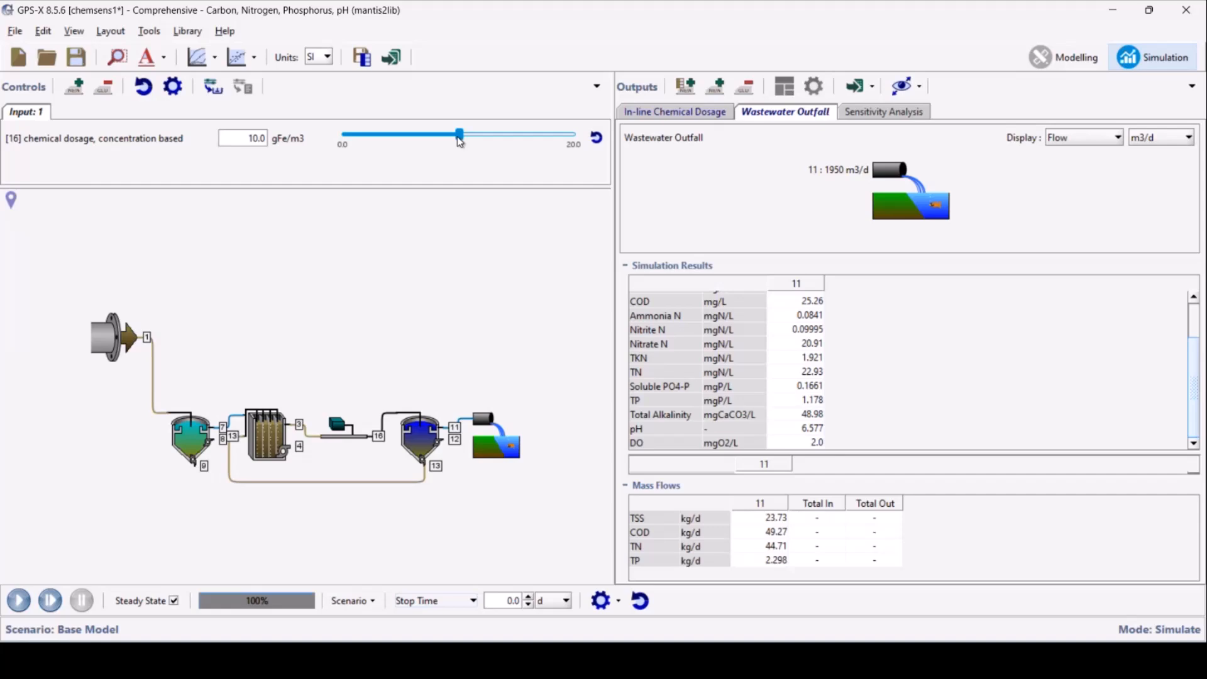
# Raise the chemical dosage to 20 gFe/m3, rerun the simulation and check the effluent soluble PO4-P and pH
pyautogui.moveTo(459, 140); pyautogui.dragTo(593, 144)
pyautogui.click(19, 601)
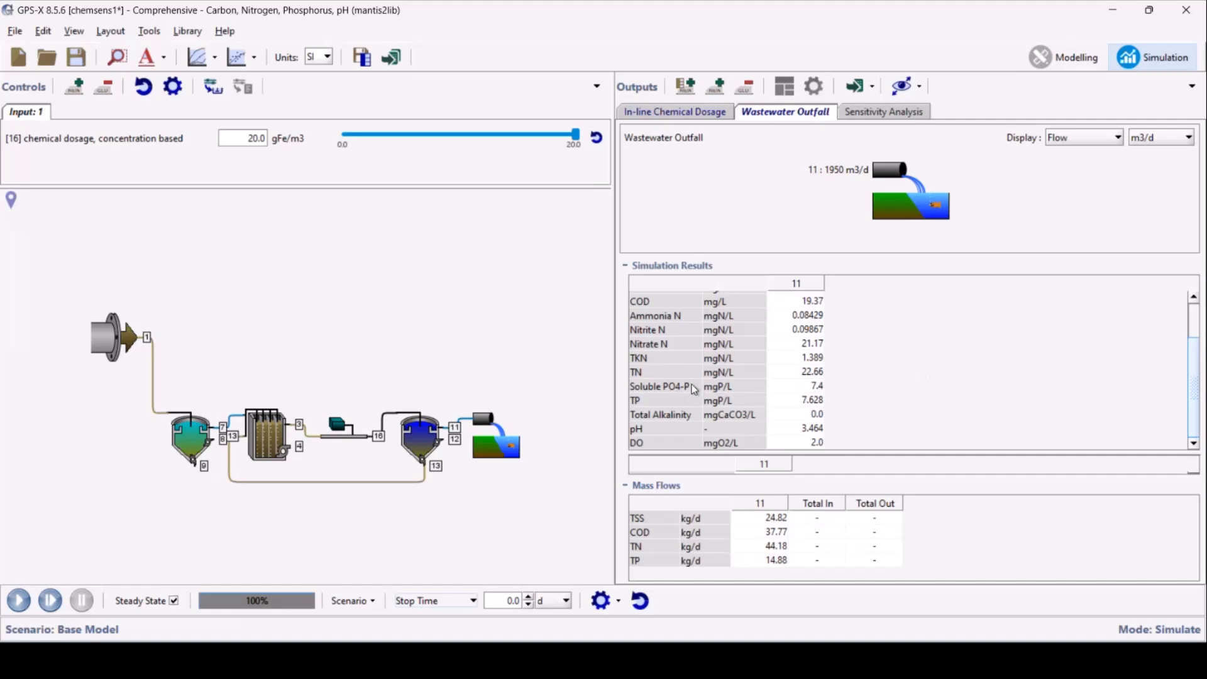
pyautogui.click(816, 385)
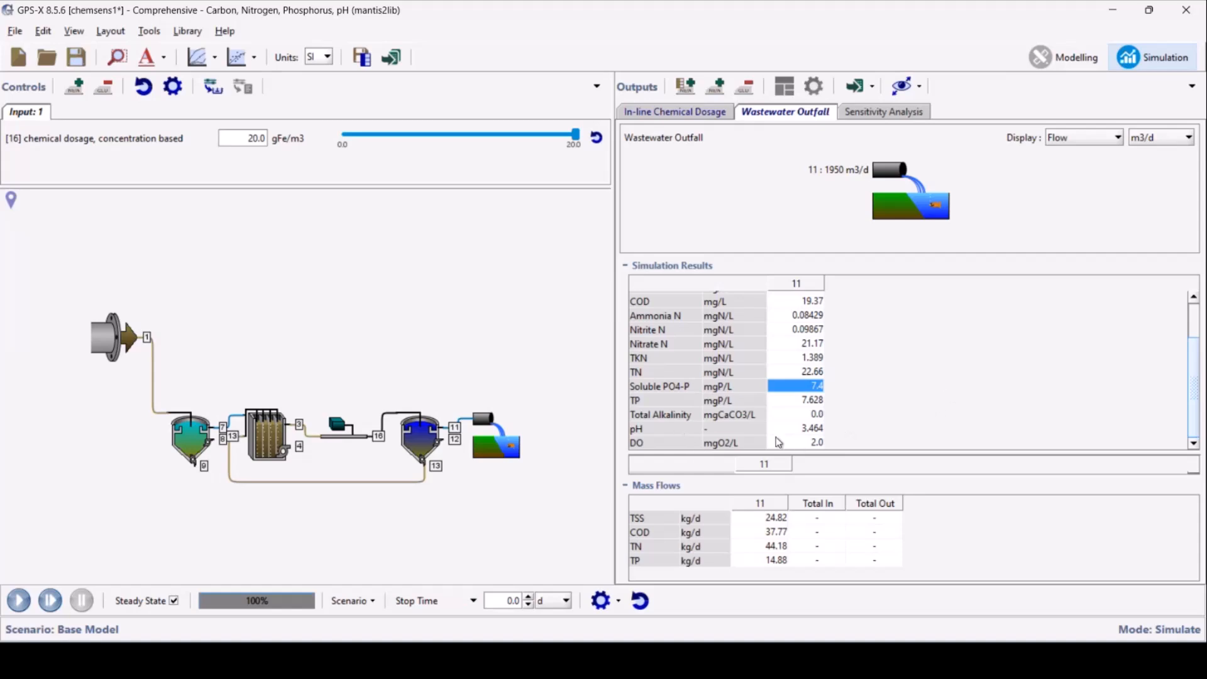
pyautogui.click(809, 432)
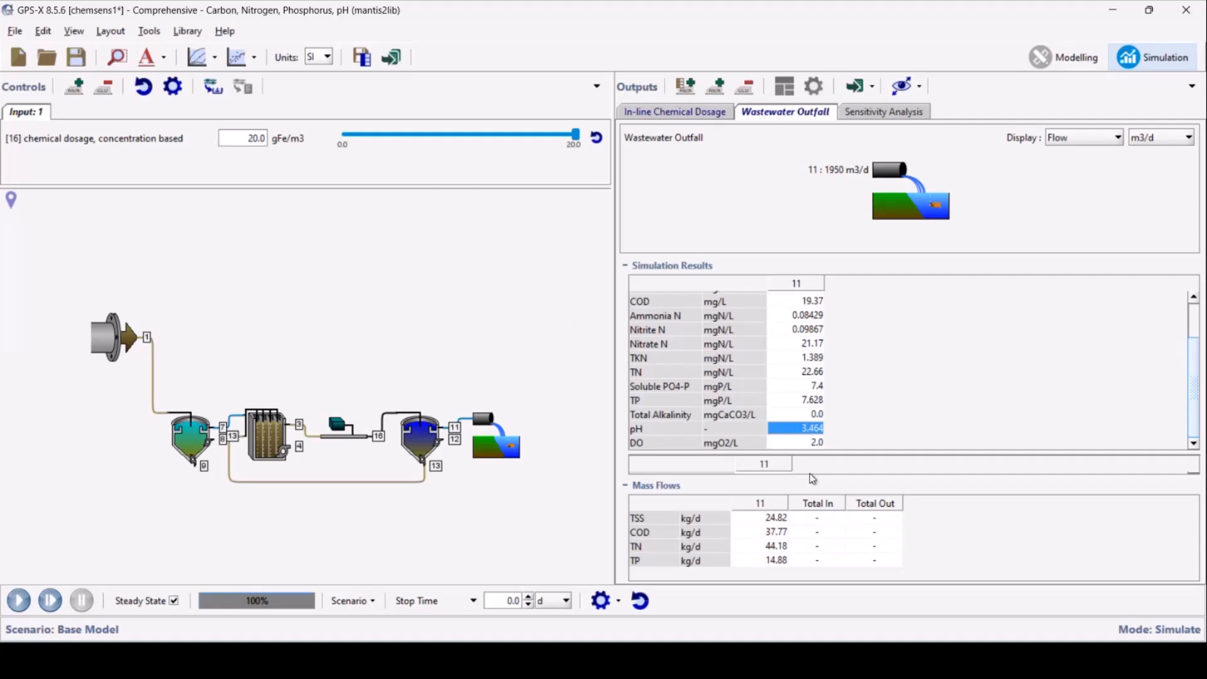
# Reset the simulation and restore the chemical dosage control to its default value
pyautogui.click(640, 600)
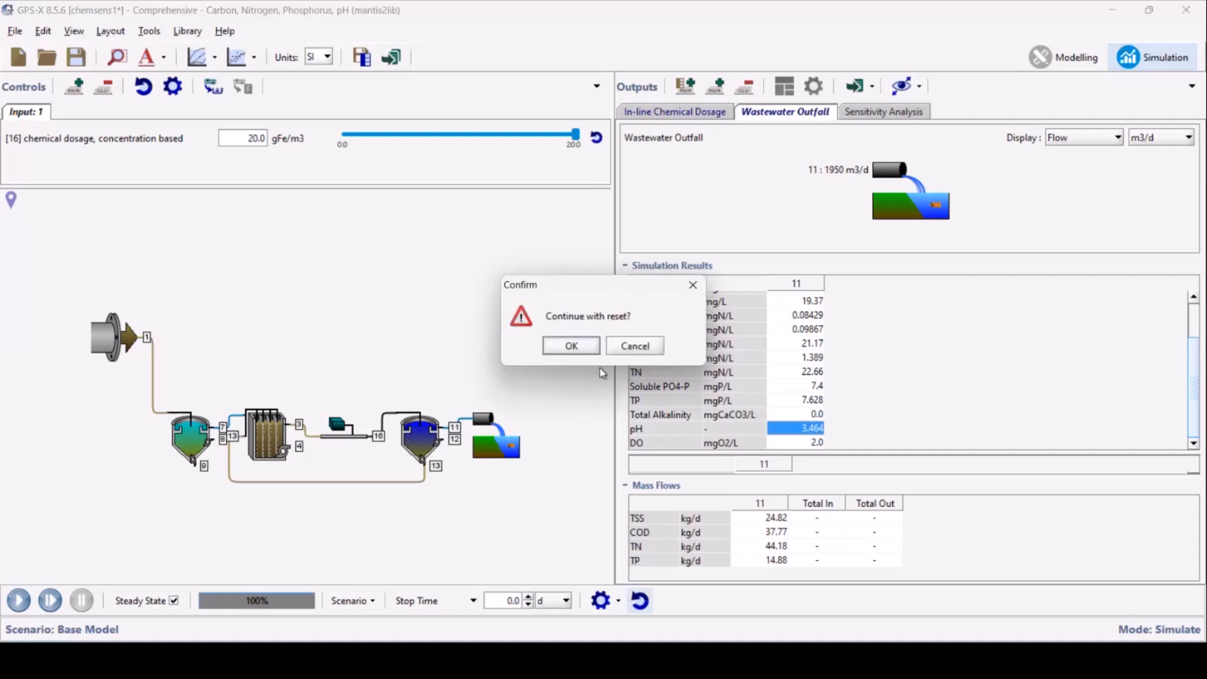
pyautogui.click(566, 344)
pyautogui.click(596, 137)
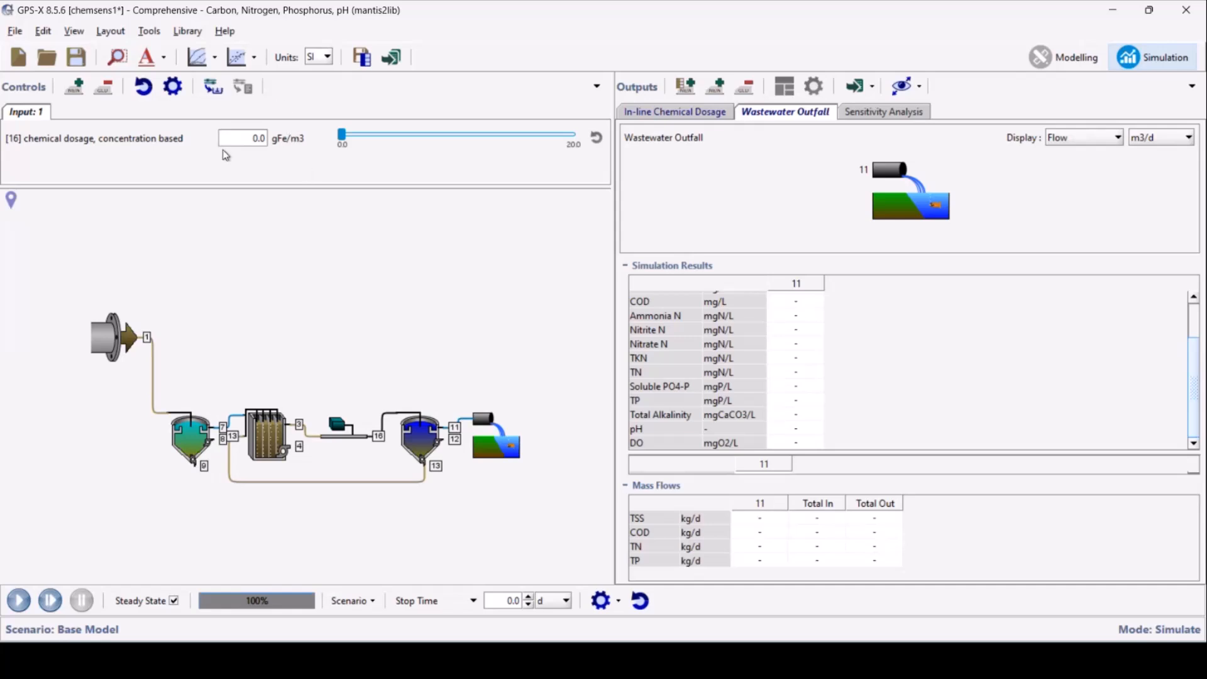
# Change the chemical dosage control's type to Analyze - Step
pyautogui.click(173, 87)
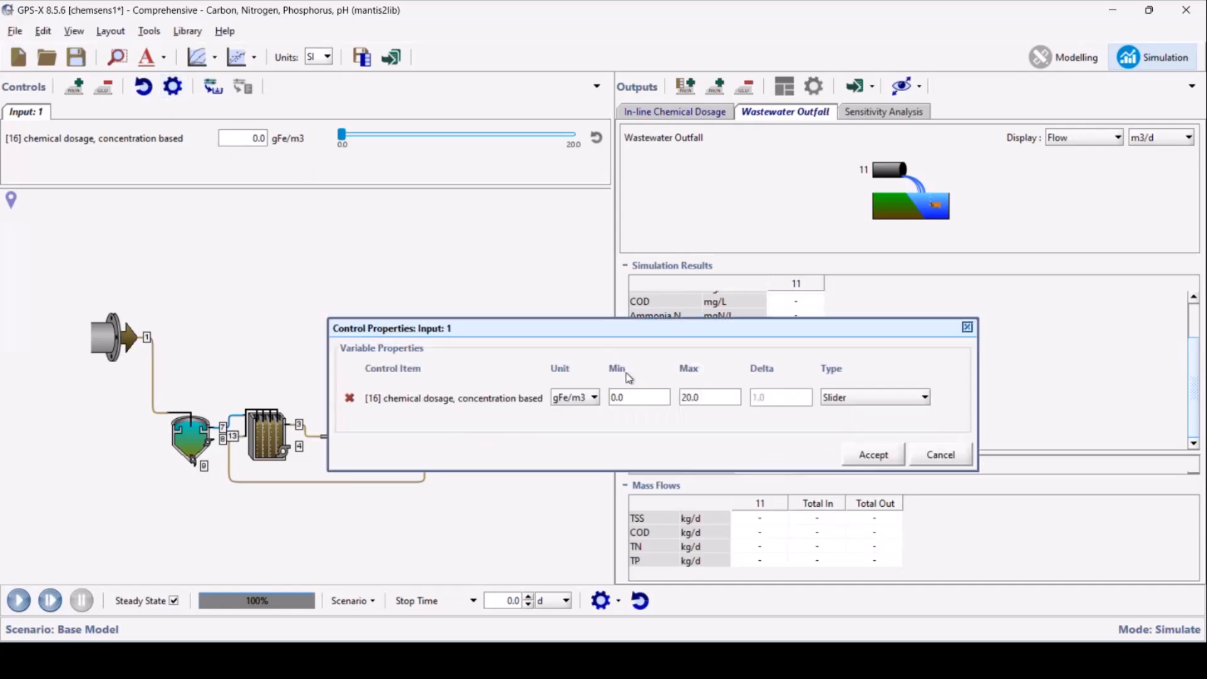
pyautogui.click(861, 399)
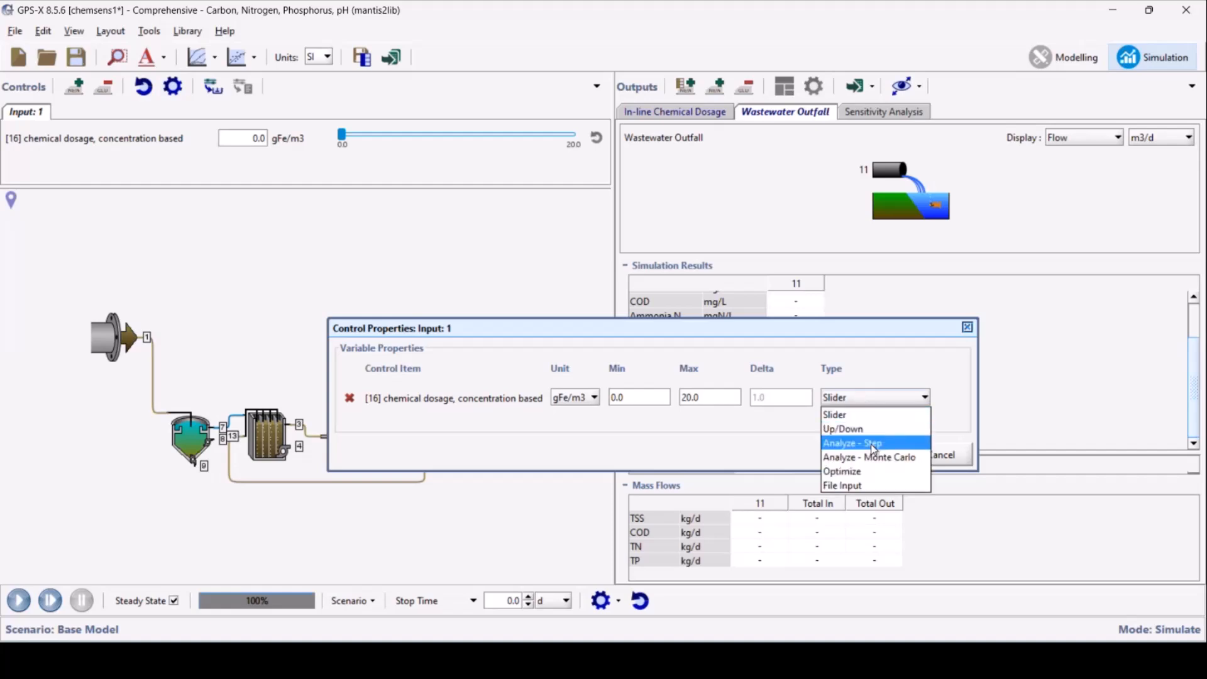
pyautogui.click(854, 446)
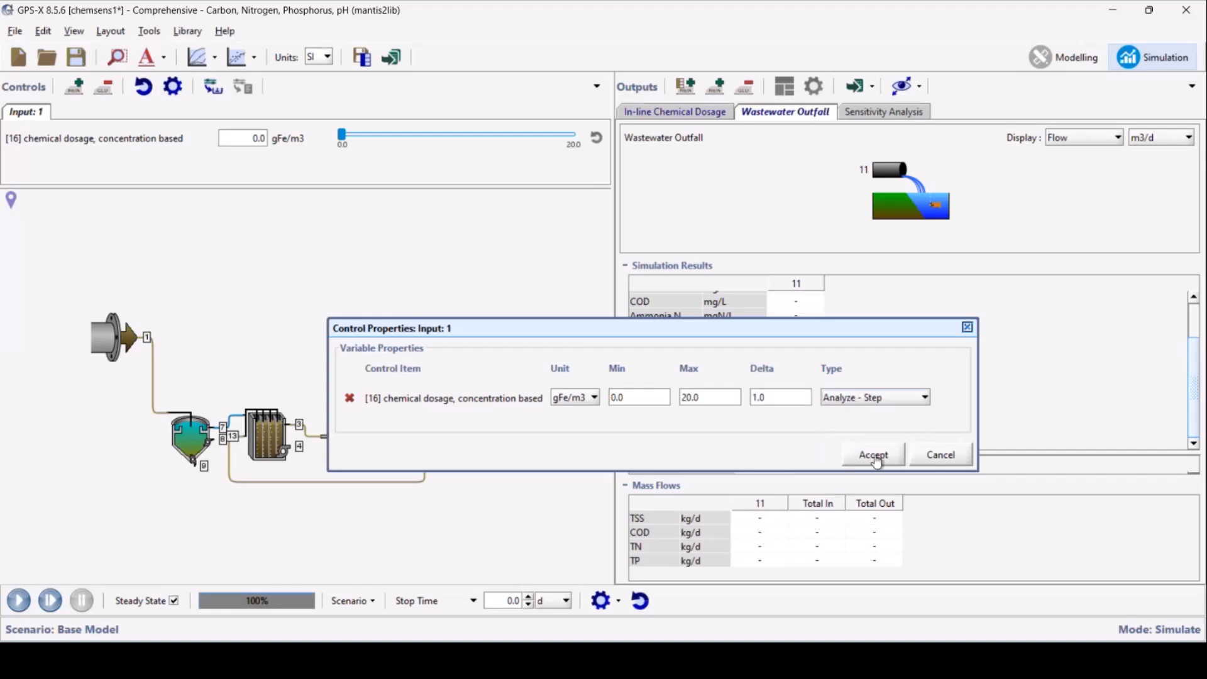
pyautogui.click(874, 454)
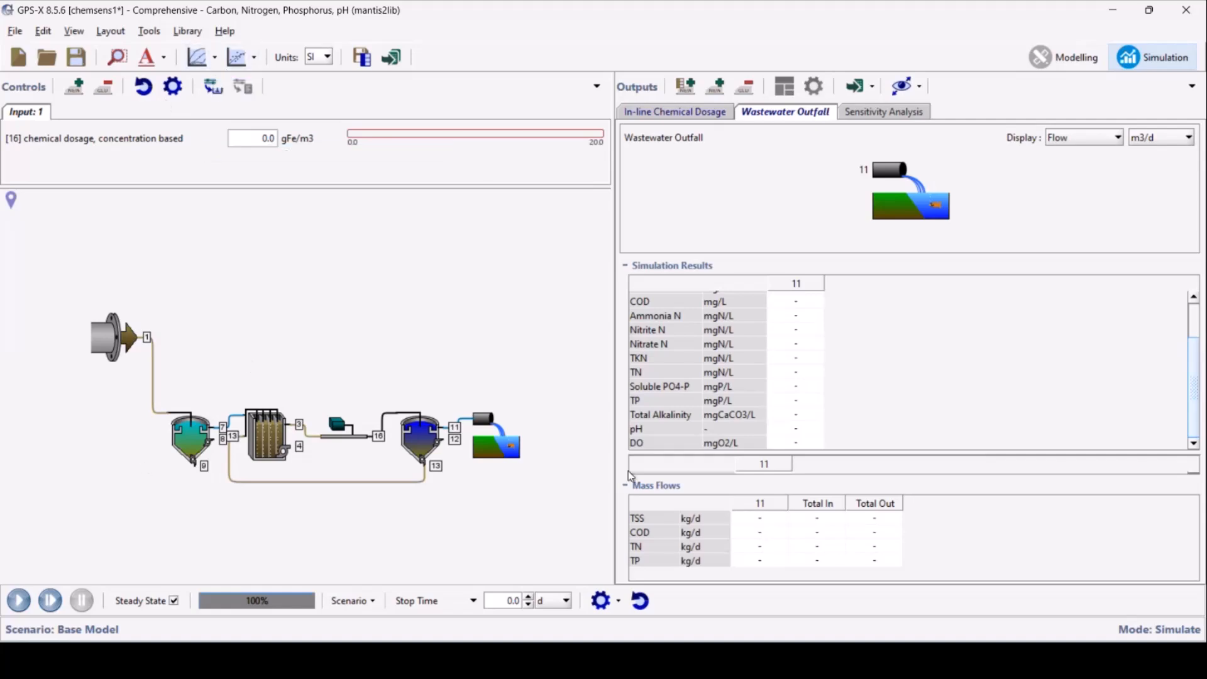
# Enable steady-state analysis mode and run it with the Sensitivity Analysis graph displayed
pyautogui.click(216, 56)
pyautogui.click(234, 83)
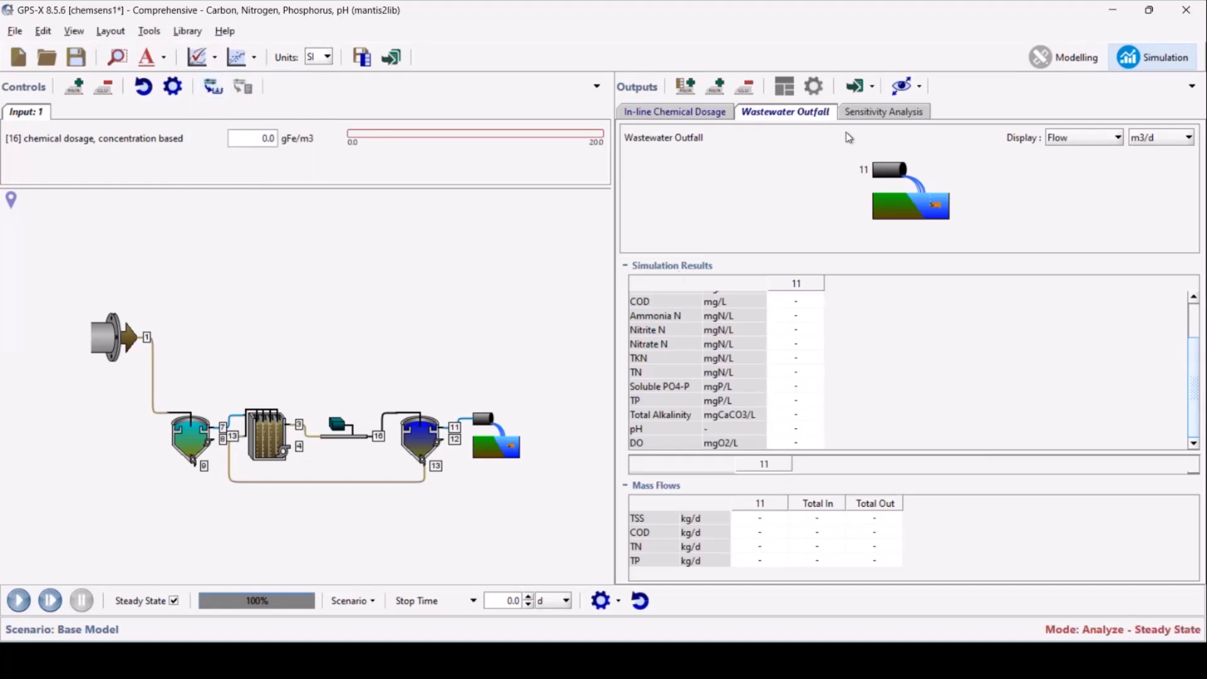
pyautogui.click(880, 113)
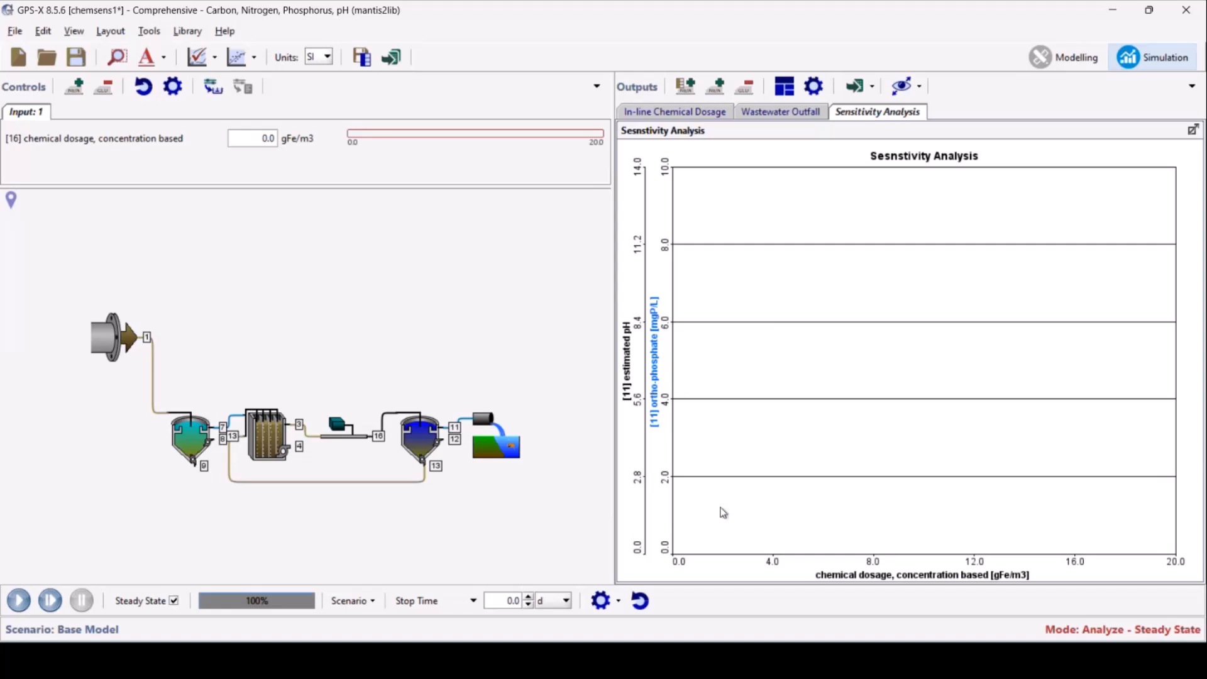
pyautogui.click(25, 607)
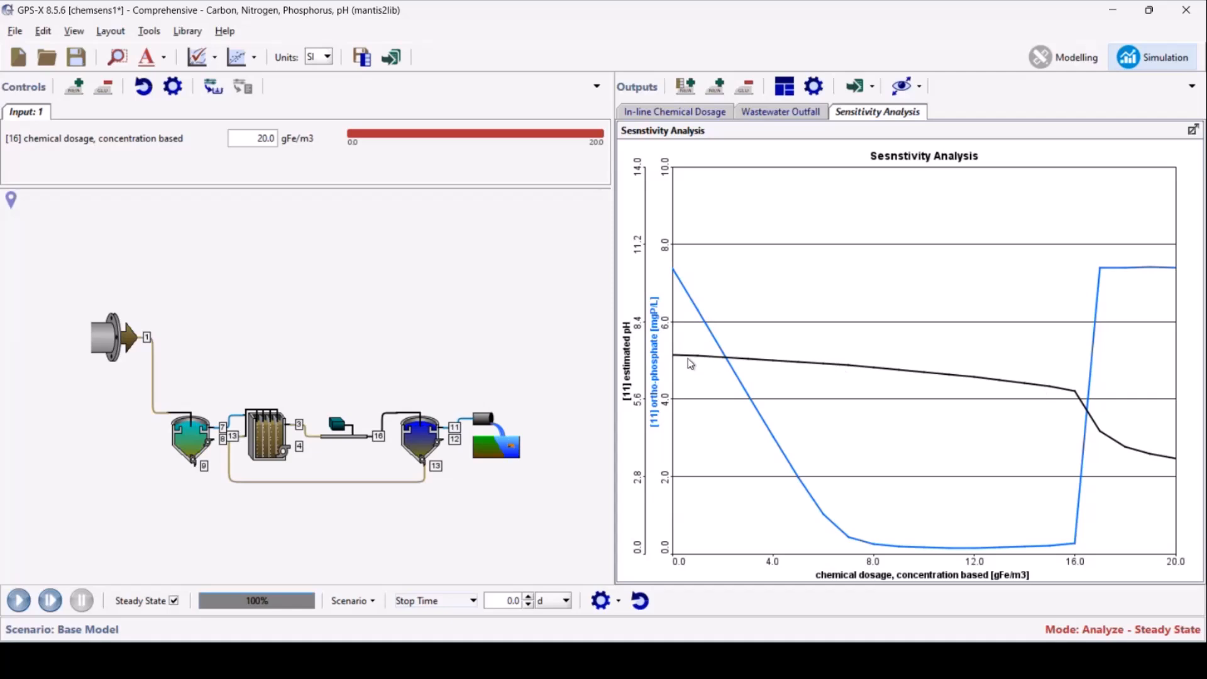
# Read the ortho-phosphate and pH values on the sensitivity curves at dosages of 0 and 9 gFe/m3
pyautogui.moveTo(678, 361)
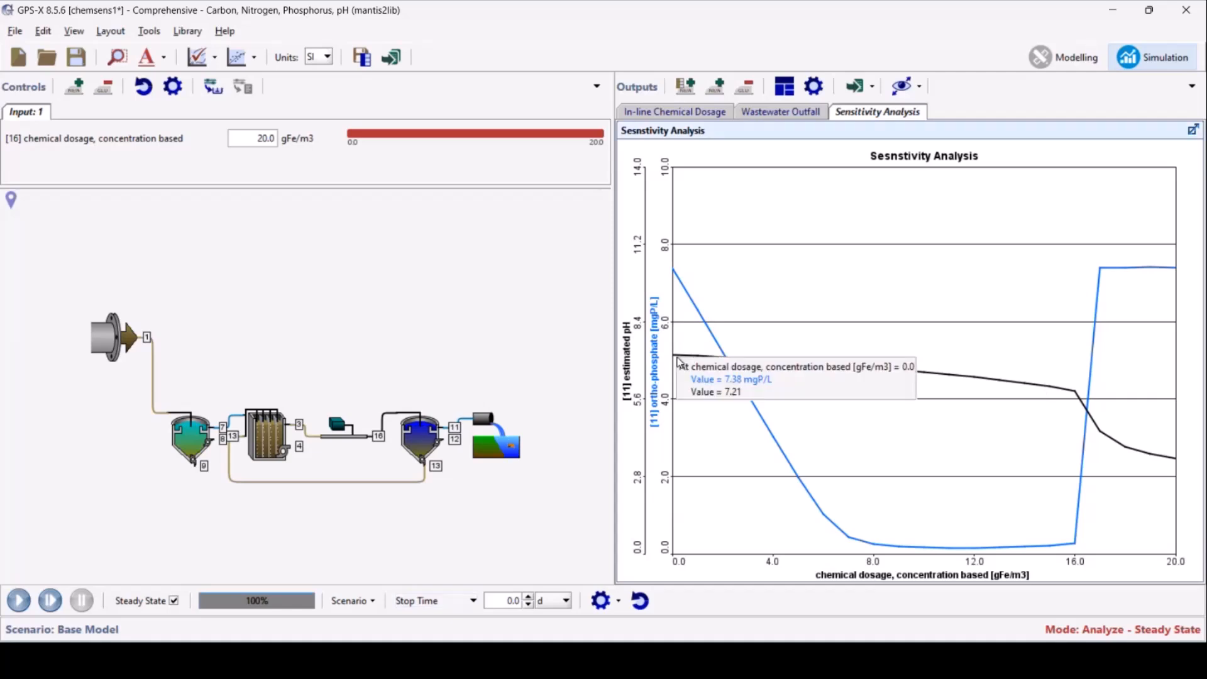
pyautogui.moveTo(1062, 393)
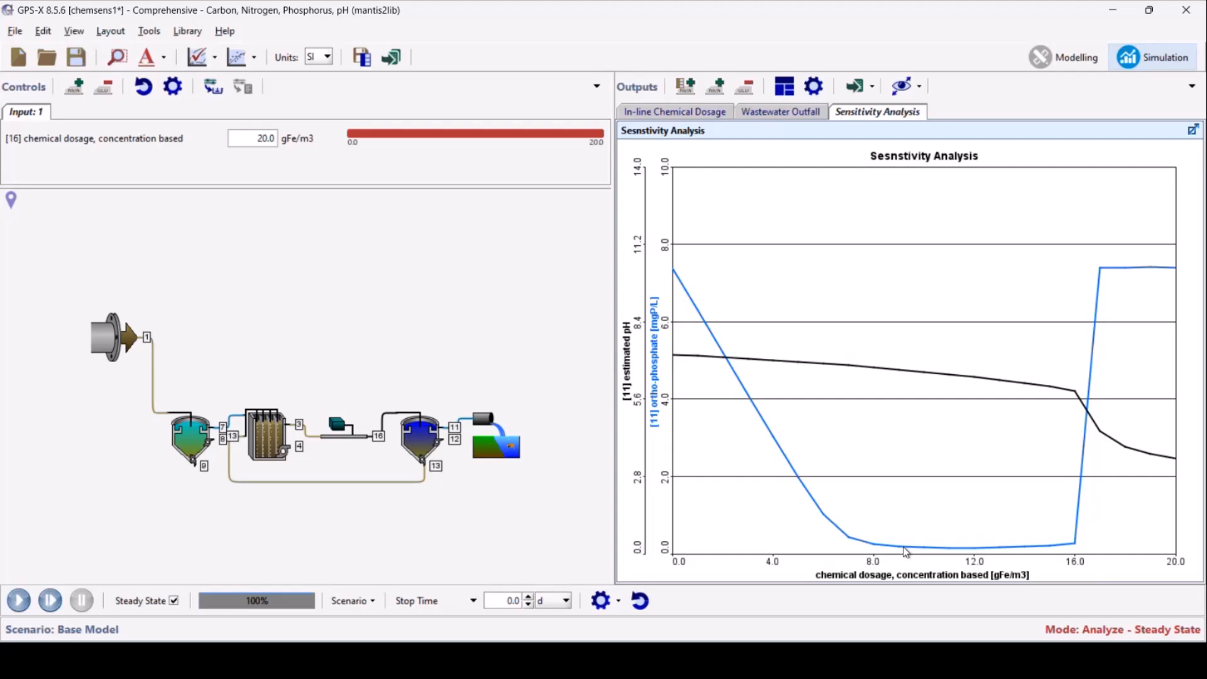
pyautogui.moveTo(914, 545)
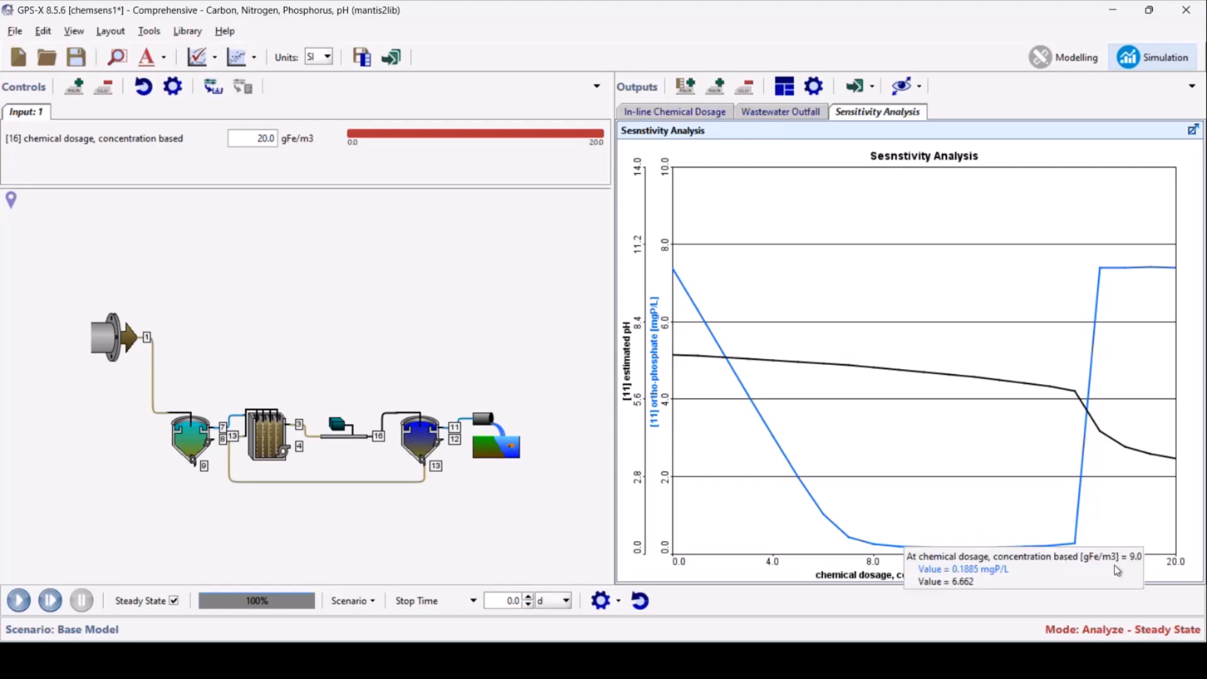
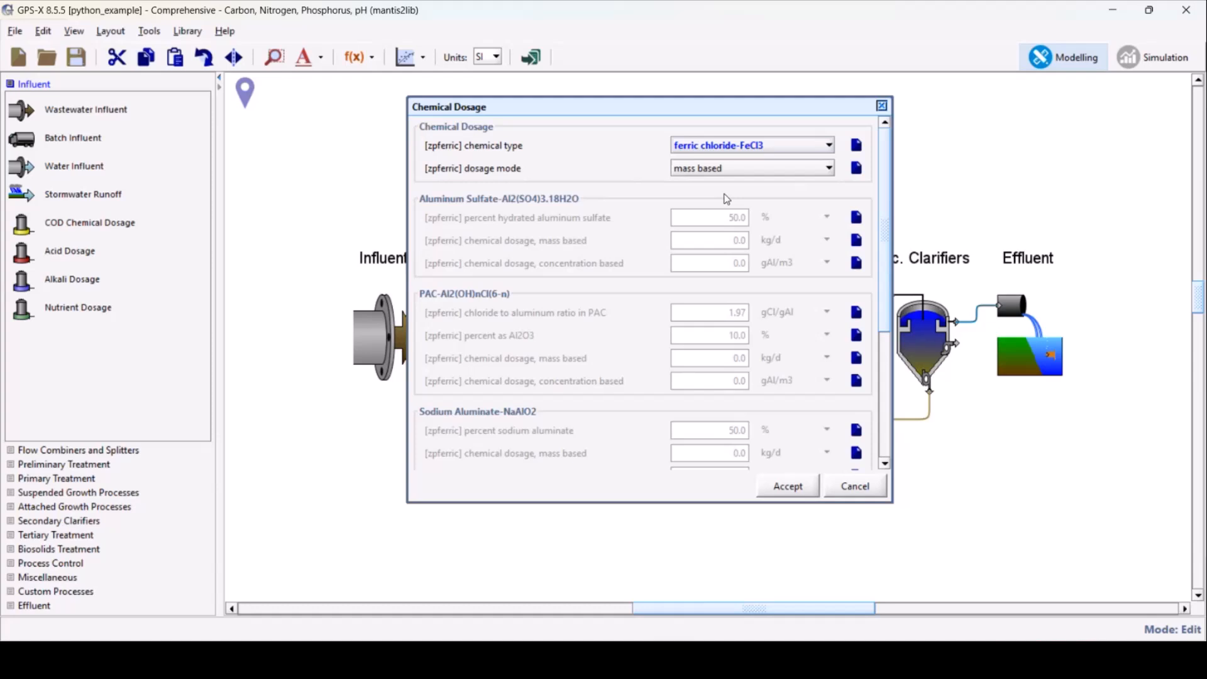
# Review the chemical type and dosage mode of the primary and secondary ferric chloride dosing units
pyautogui.click(779, 488)
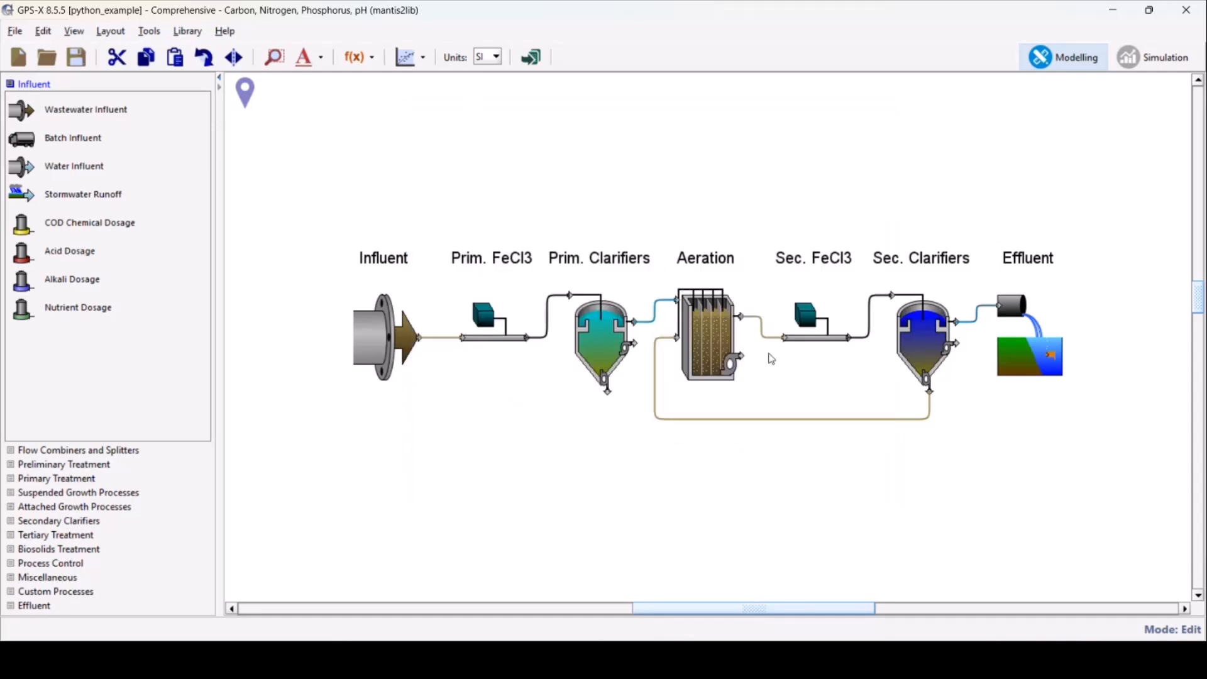
pyautogui.rightClick(797, 324)
pyautogui.moveTo(768, 360)
pyautogui.click(859, 380)
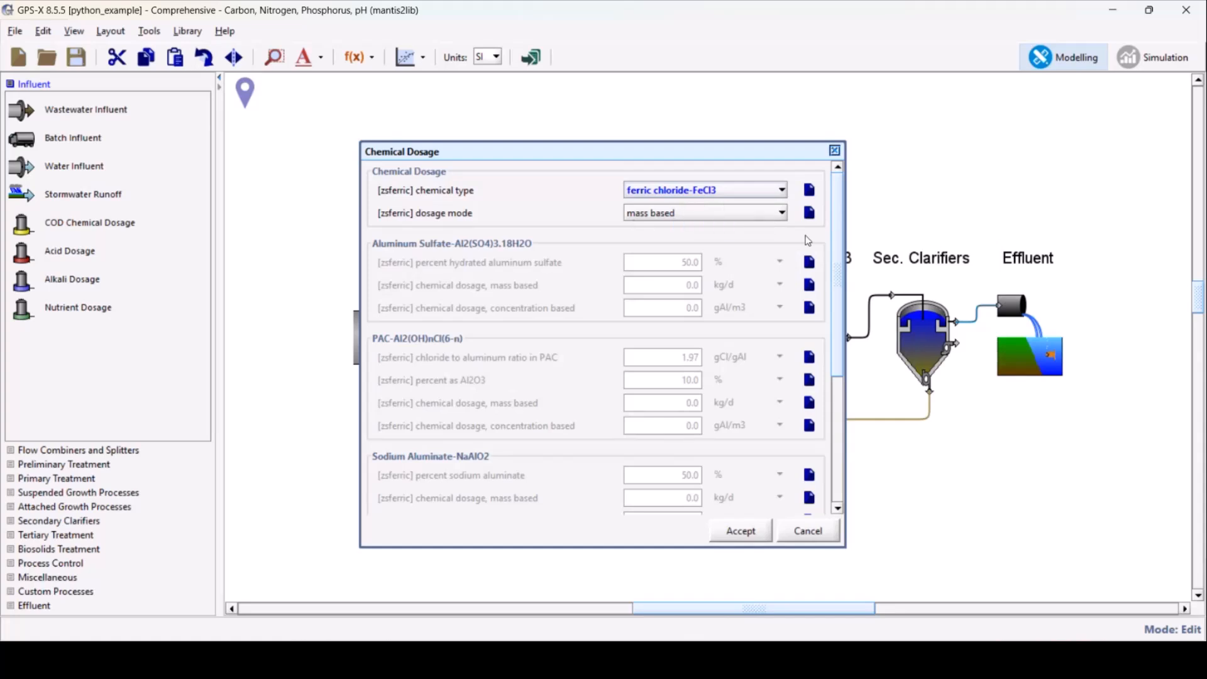
# Run the base model at steady state in simulation mode and display the influent results and phosphorus profiles
pyautogui.click(1133, 66)
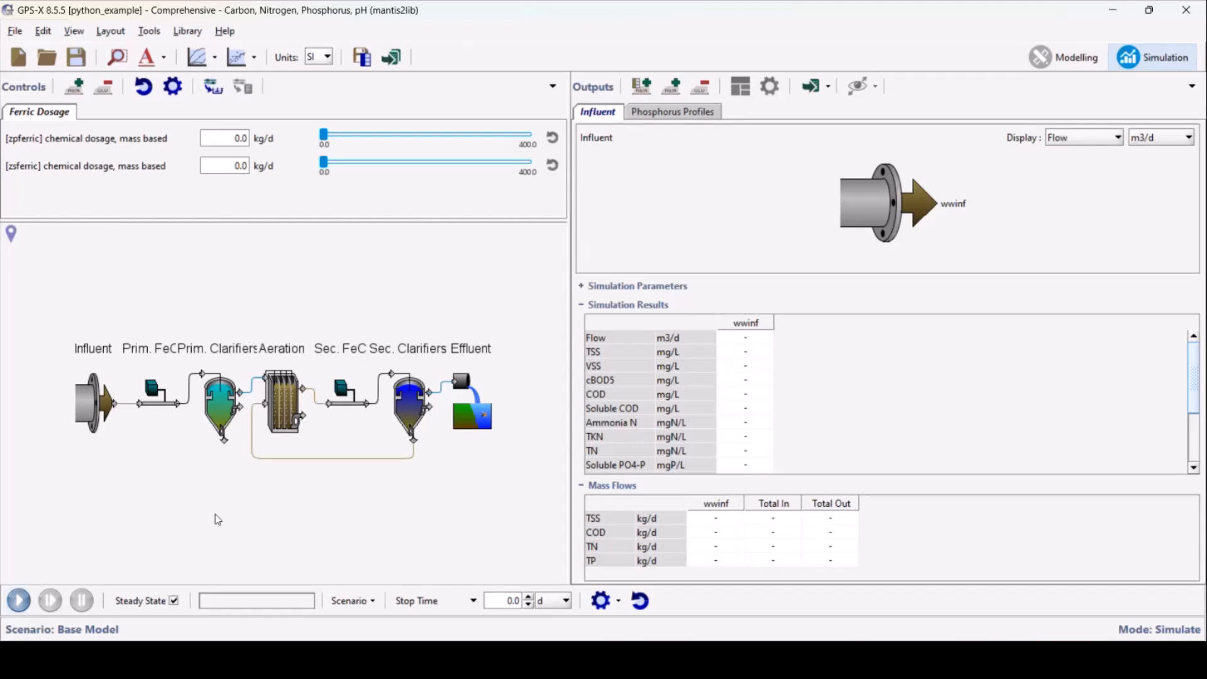
pyautogui.click(25, 603)
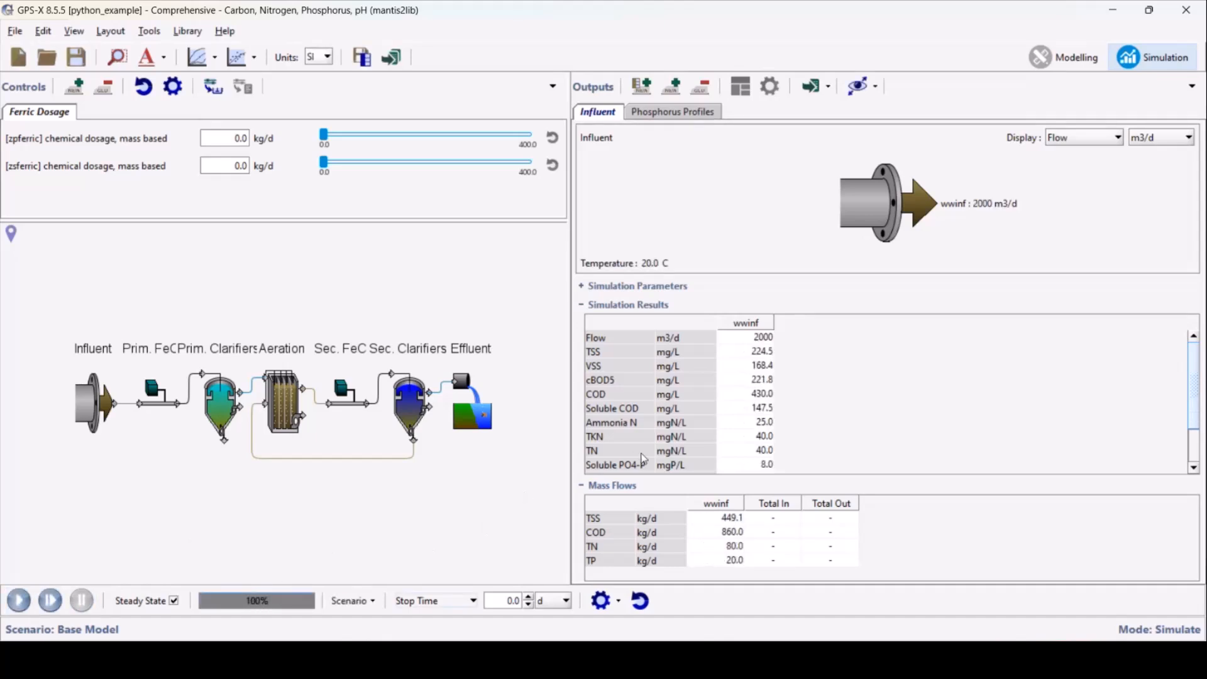
pyautogui.scroll(-1, 636, 410)
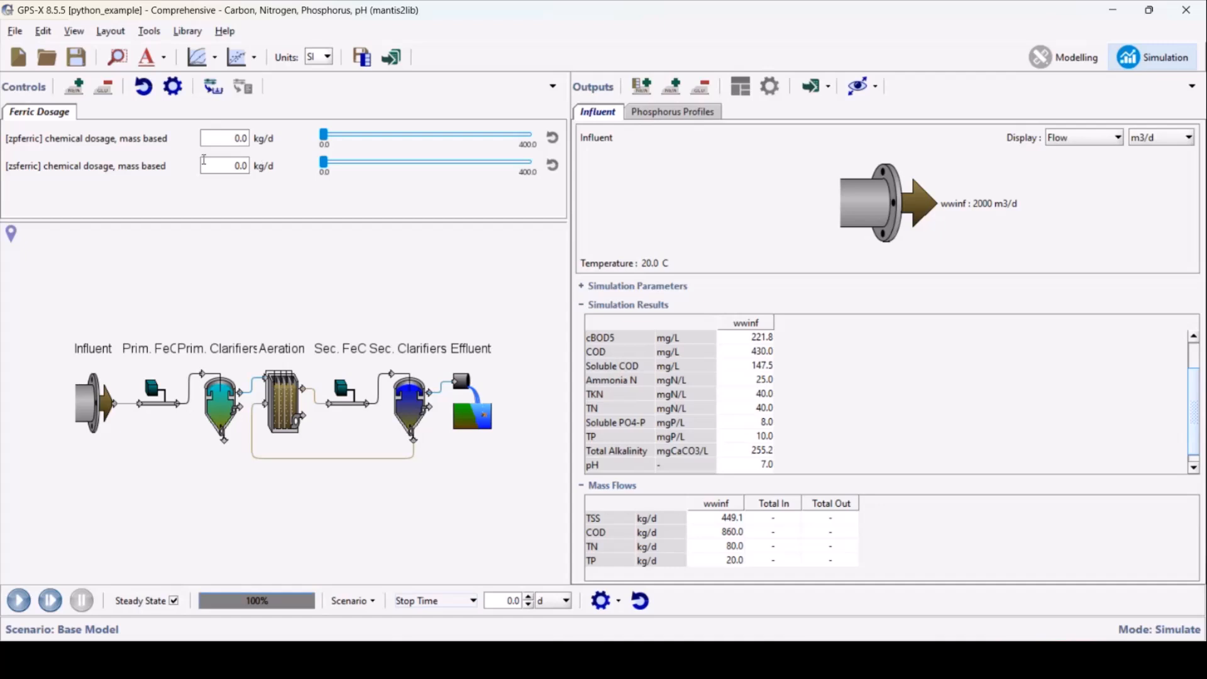
pyautogui.click(705, 115)
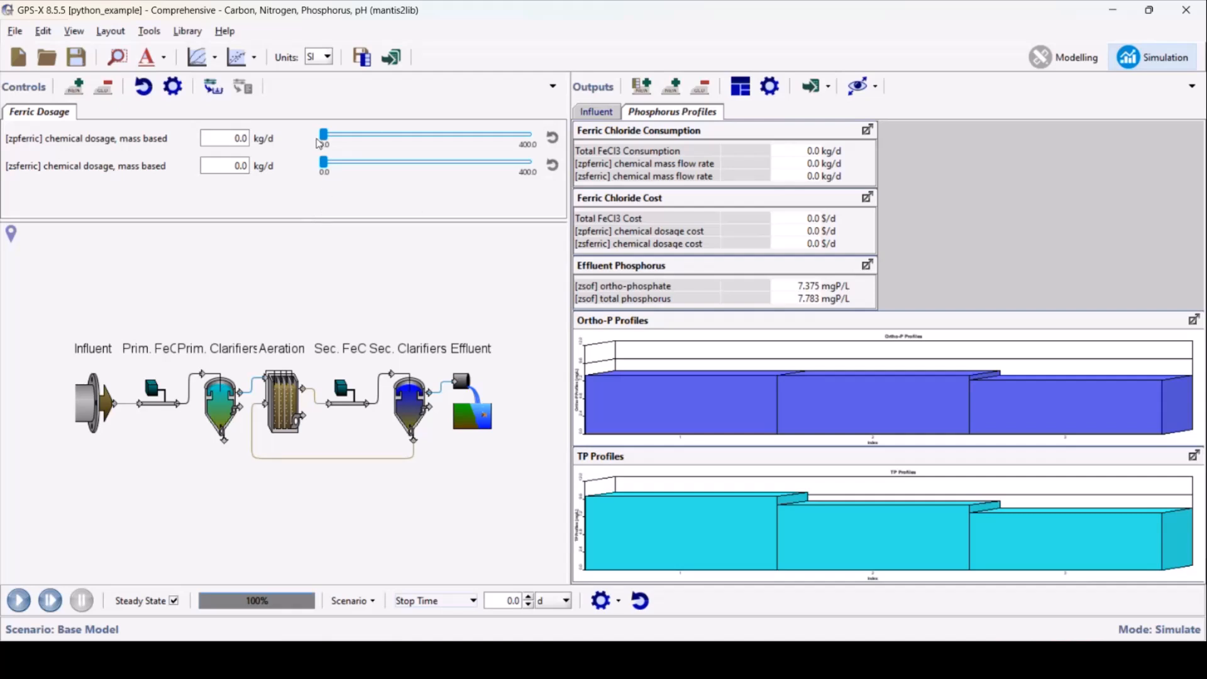
# Simulate 400 kg/d of ferric chloride at the primary dosing point only, and again at the secondary point only
pyautogui.moveTo(326, 137); pyautogui.dragTo(532, 135)
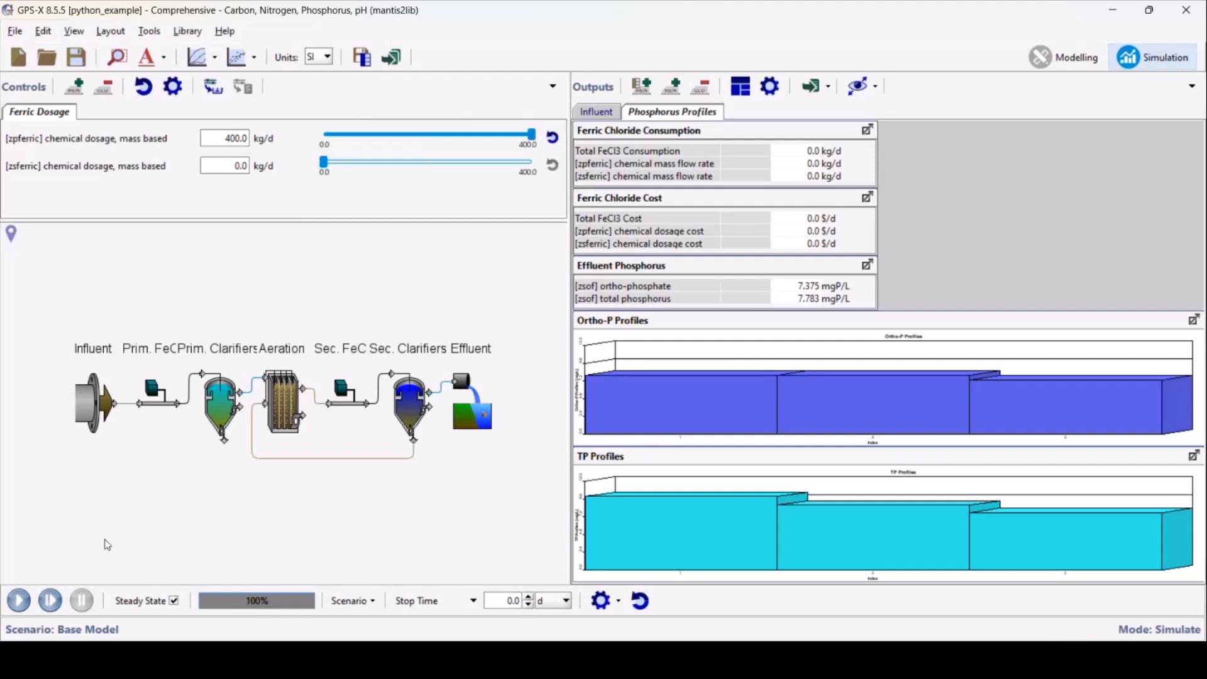
pyautogui.click(19, 600)
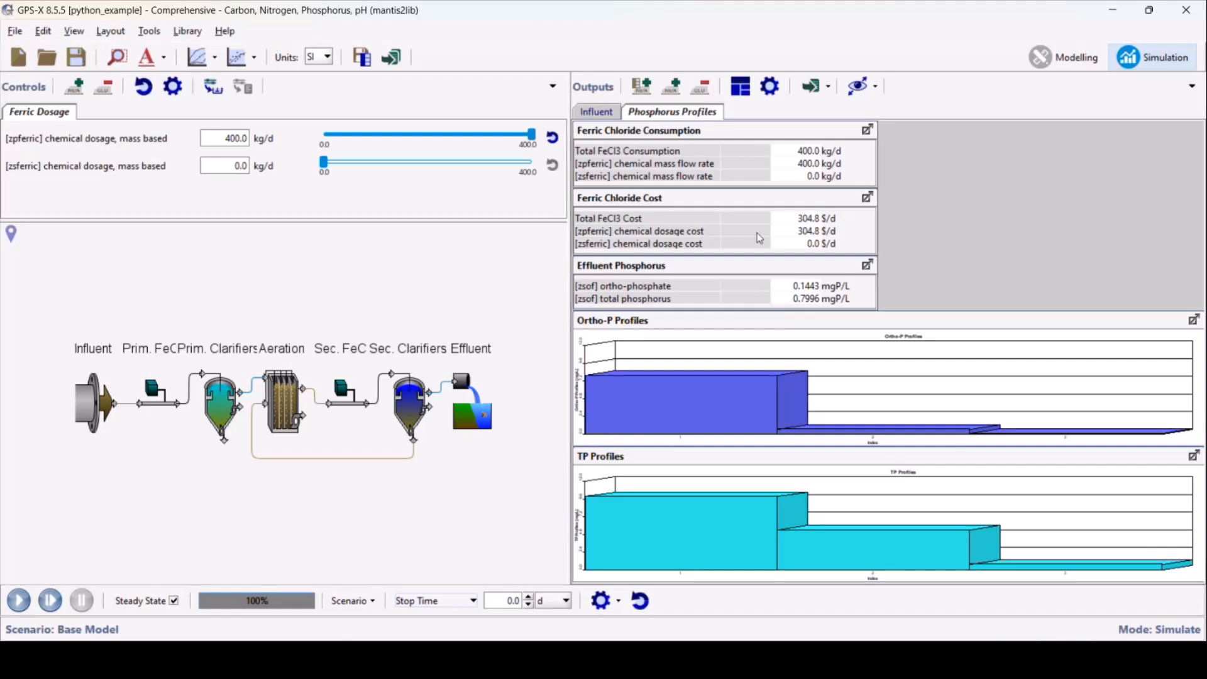
pyautogui.click(553, 138)
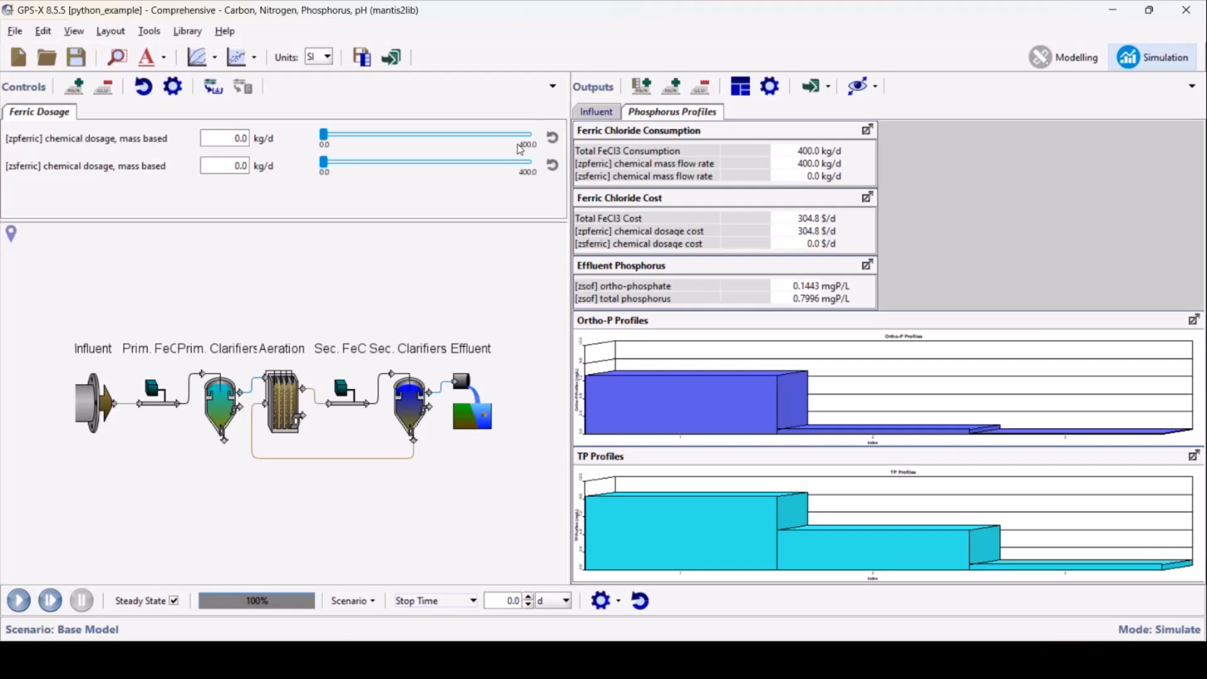
pyautogui.click(532, 163)
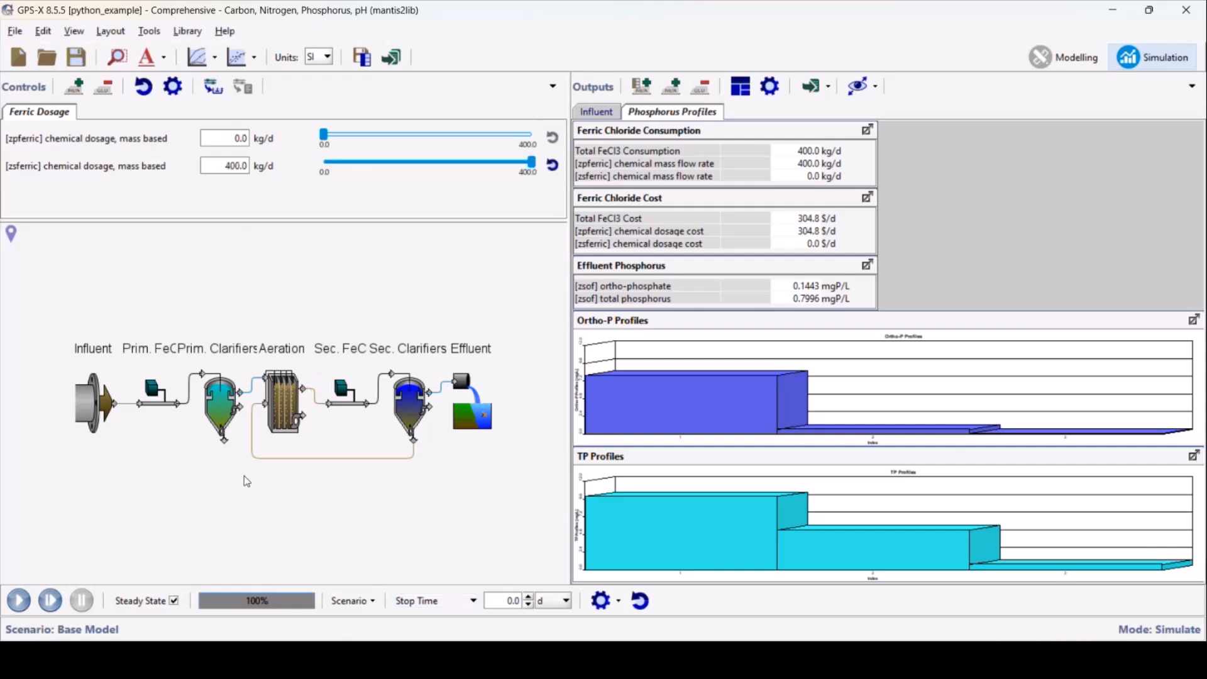
pyautogui.click(17, 602)
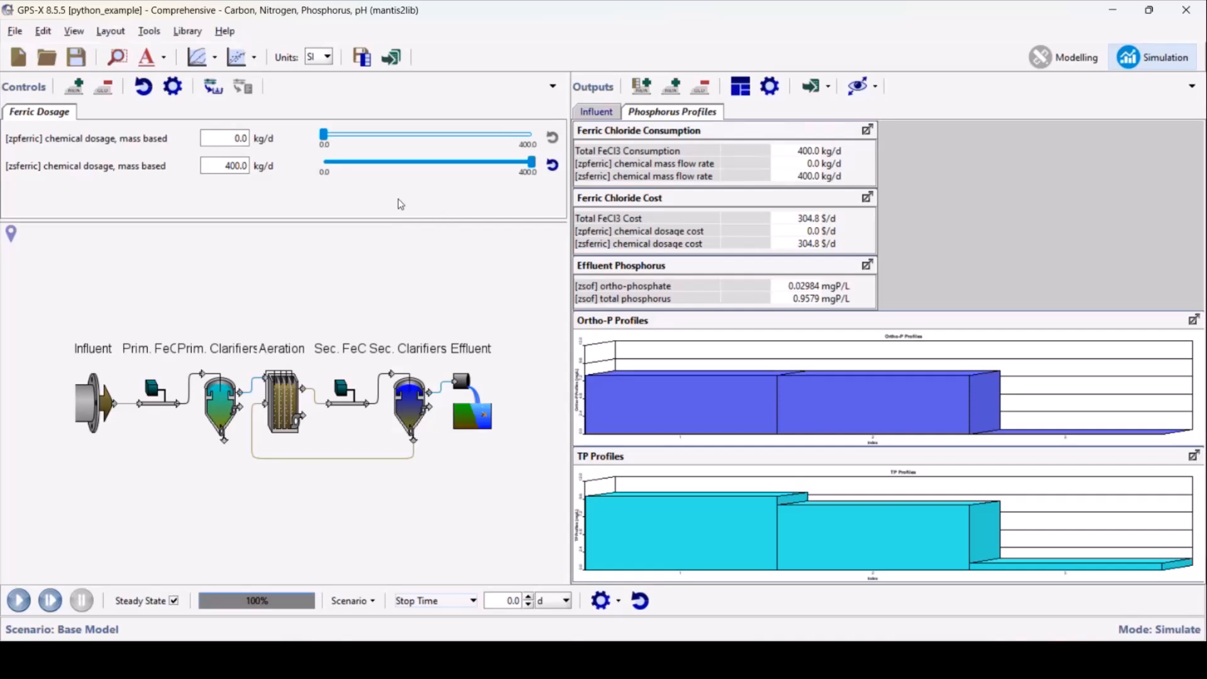
# Set both the primary and secondary chemical dosages to 200 kg/d and run the steady-state simulation
pyautogui.doubleClick(241, 144)
pyautogui.write('200')
pyautogui.press('Return')
pyautogui.write('200')
pyautogui.press('Return')
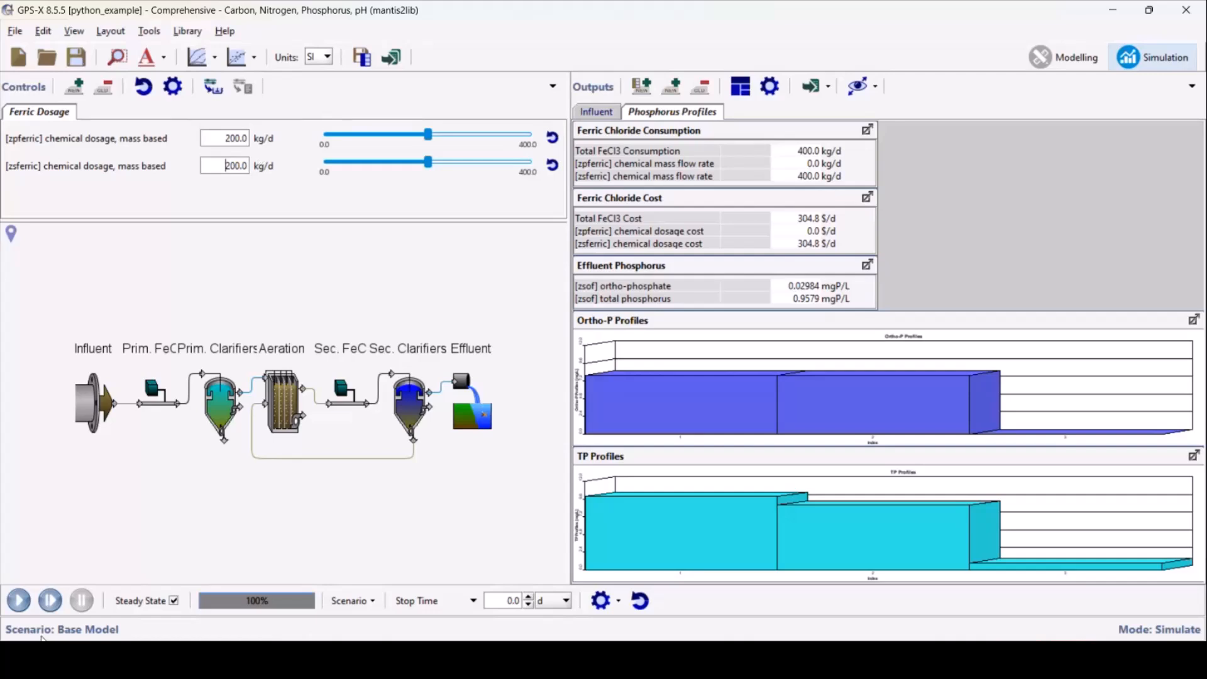
pyautogui.click(15, 605)
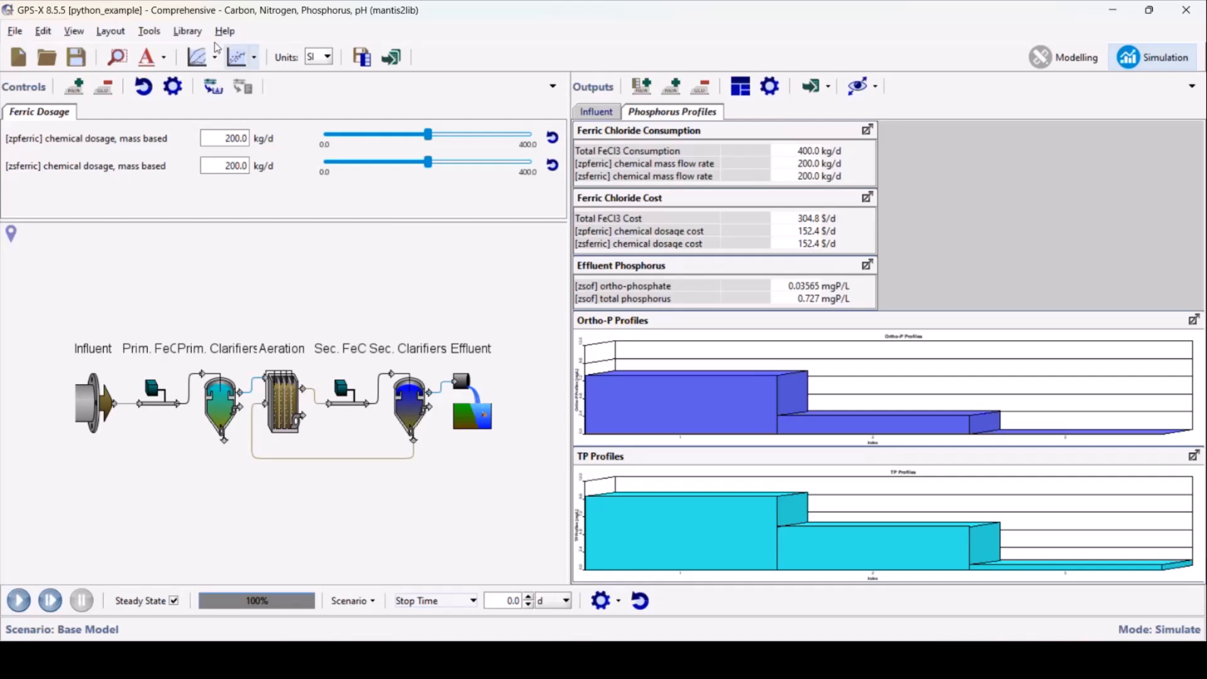
# Run the FeCl3_Optimizer.py script from the Python Script Manager, keeping the dosage controls and phosphorus outputs in view
pyautogui.click(149, 31)
pyautogui.moveTo(179, 139)
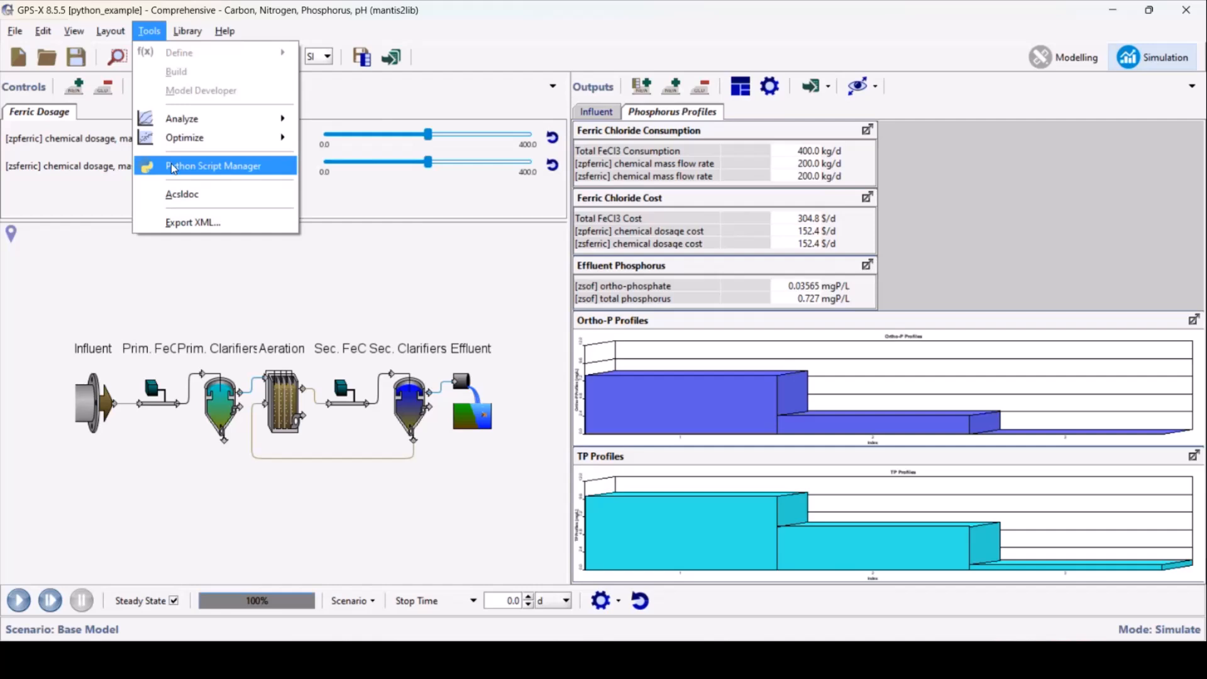
pyautogui.click(172, 167)
pyautogui.moveTo(179, 56); pyautogui.dragTo(243, 36)
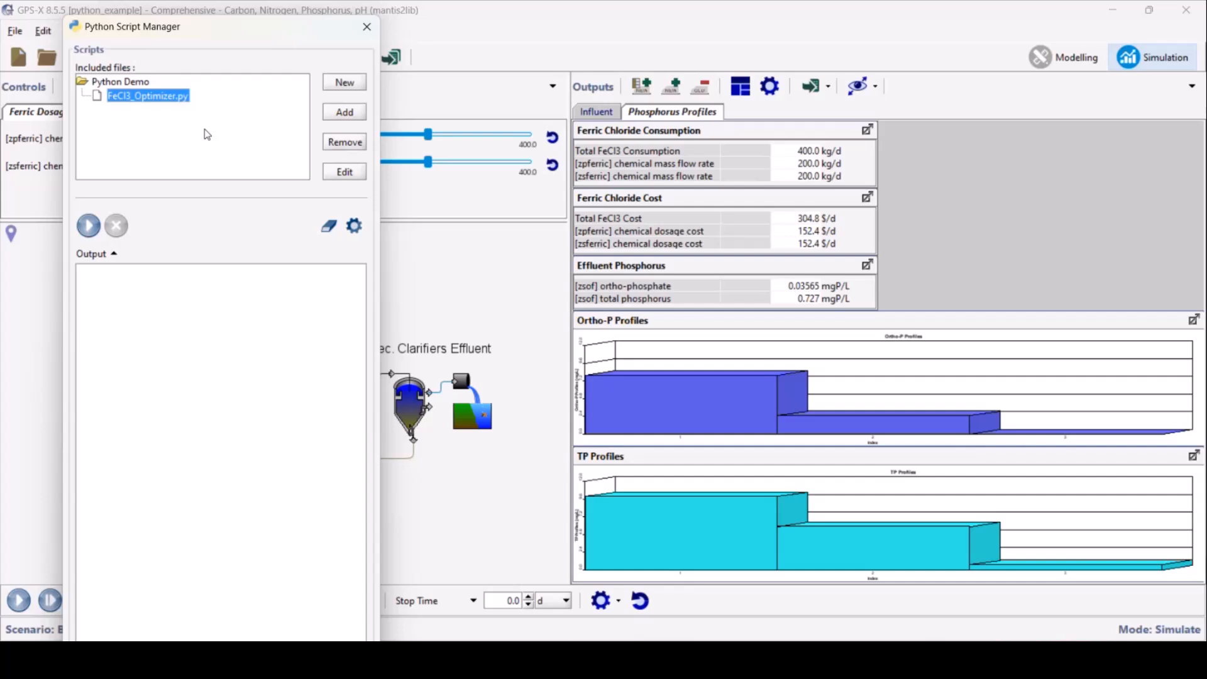
pyautogui.click(89, 225)
pyautogui.moveTo(210, 33); pyautogui.dragTo(733, 90)
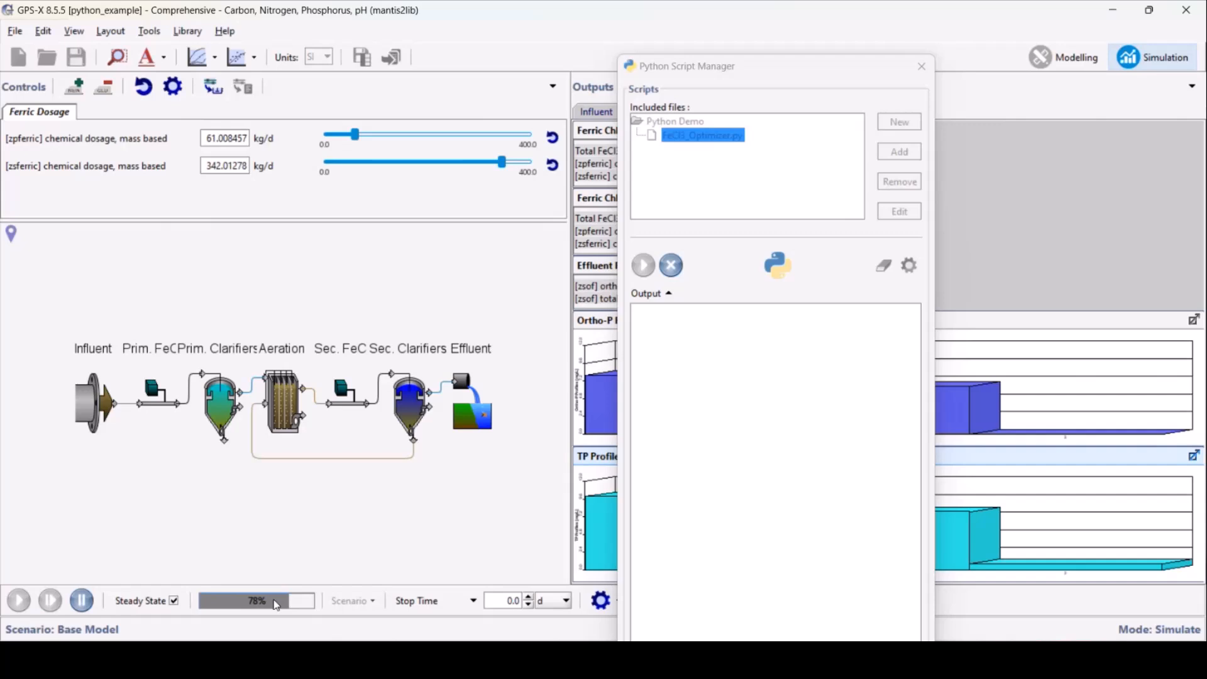
pyautogui.moveTo(695, 68); pyautogui.dragTo(159, 30)
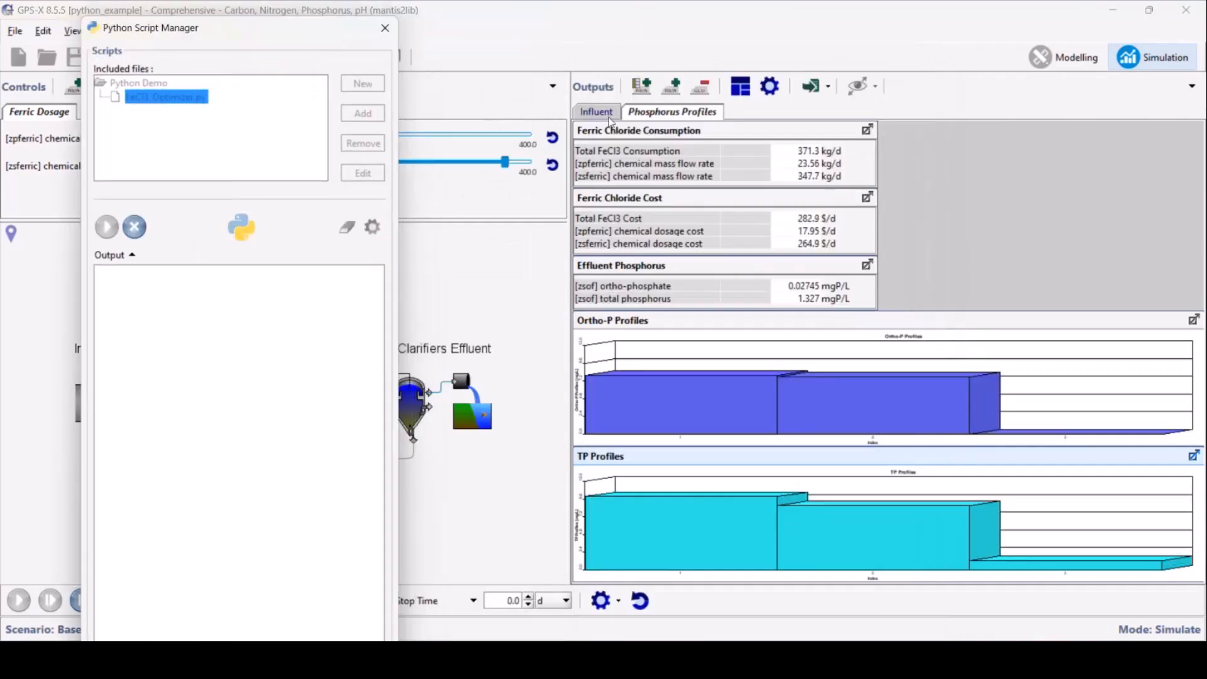
pyautogui.click(691, 151)
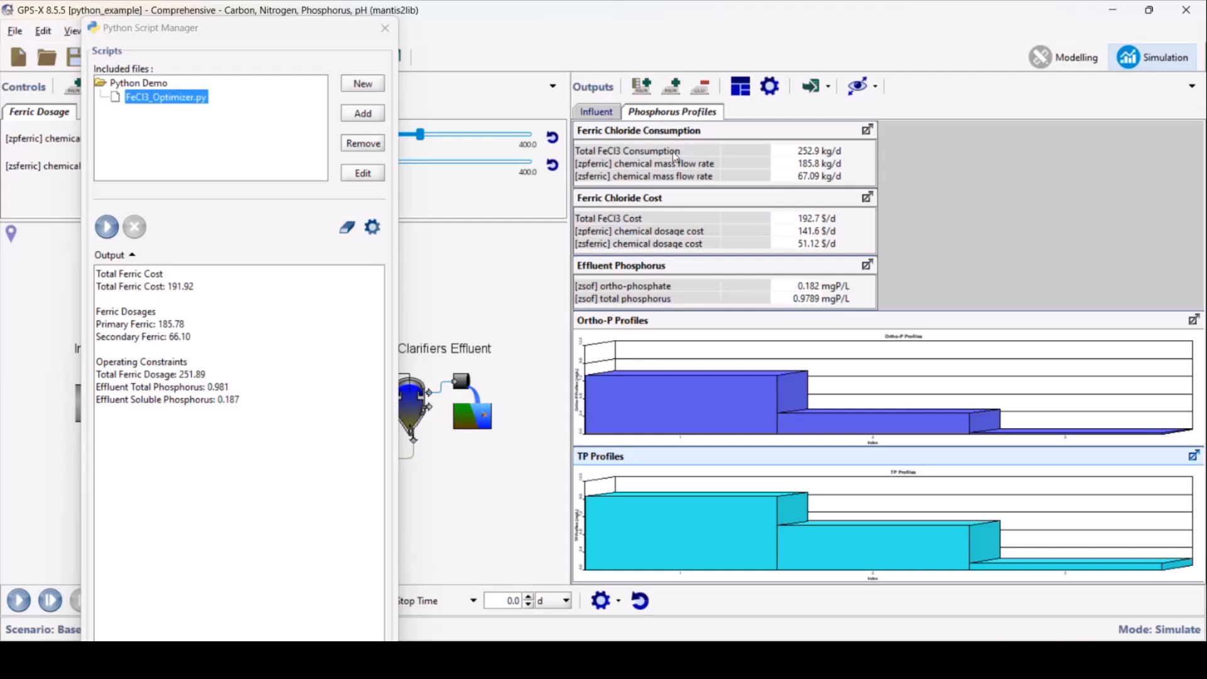
# Set the primary dosage to 185.8 kg/d and the secondary to 66.1 kg/d, and rerun the steady-state simulation
pyautogui.moveTo(279, 32); pyautogui.dragTo(946, 25)
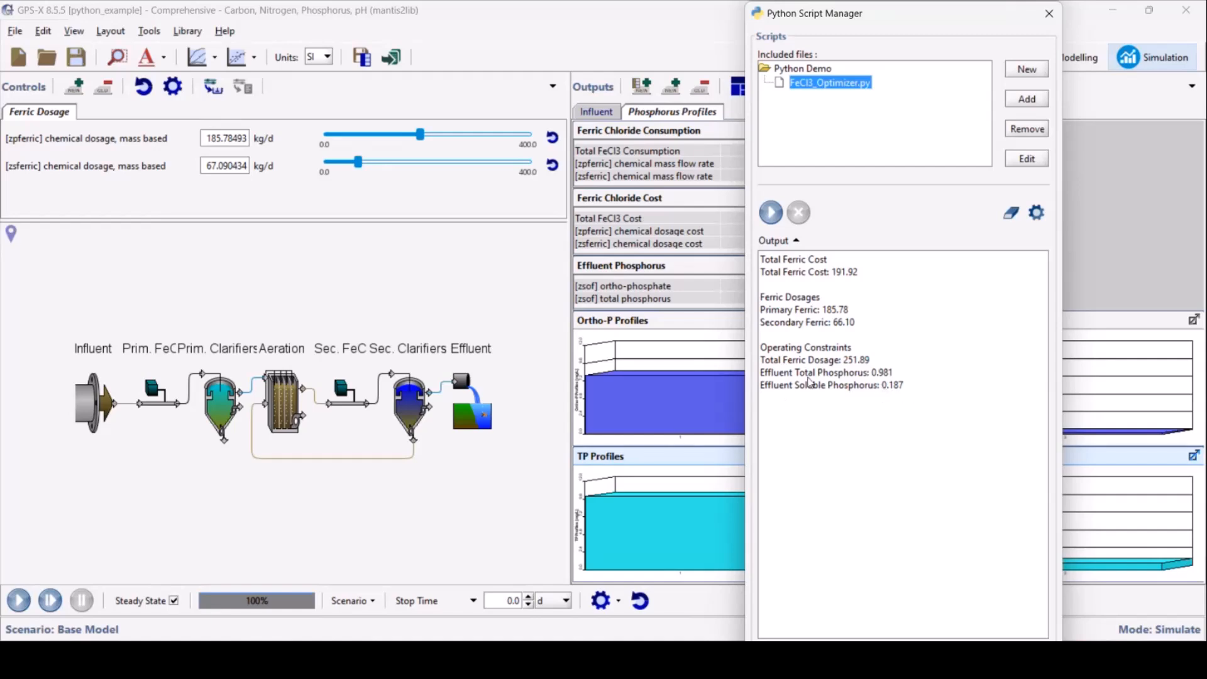
pyautogui.click(227, 138)
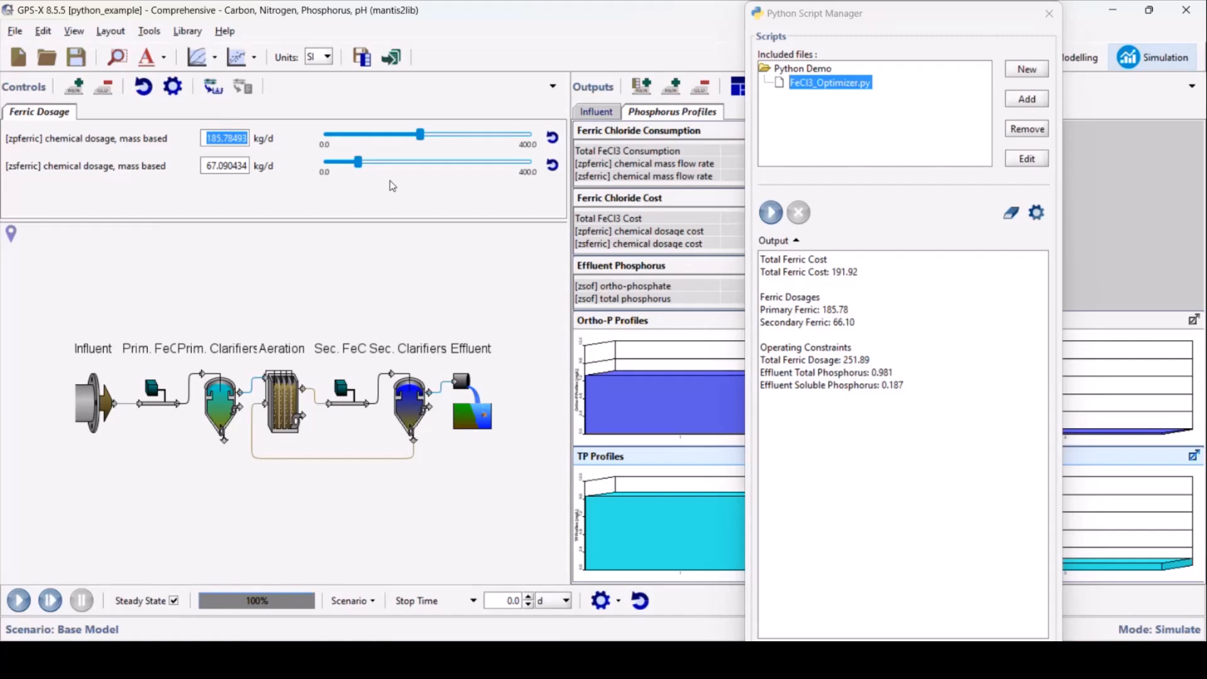
pyautogui.write('185.8')
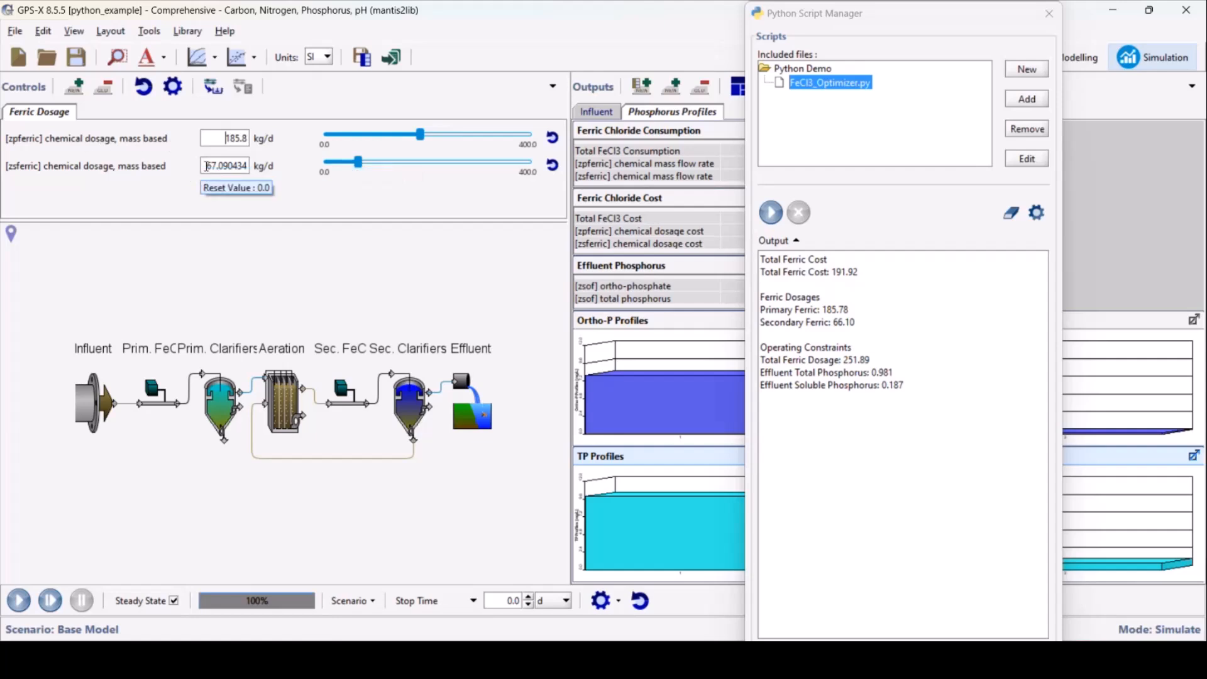
pyautogui.doubleClick(234, 165)
pyautogui.write('6')
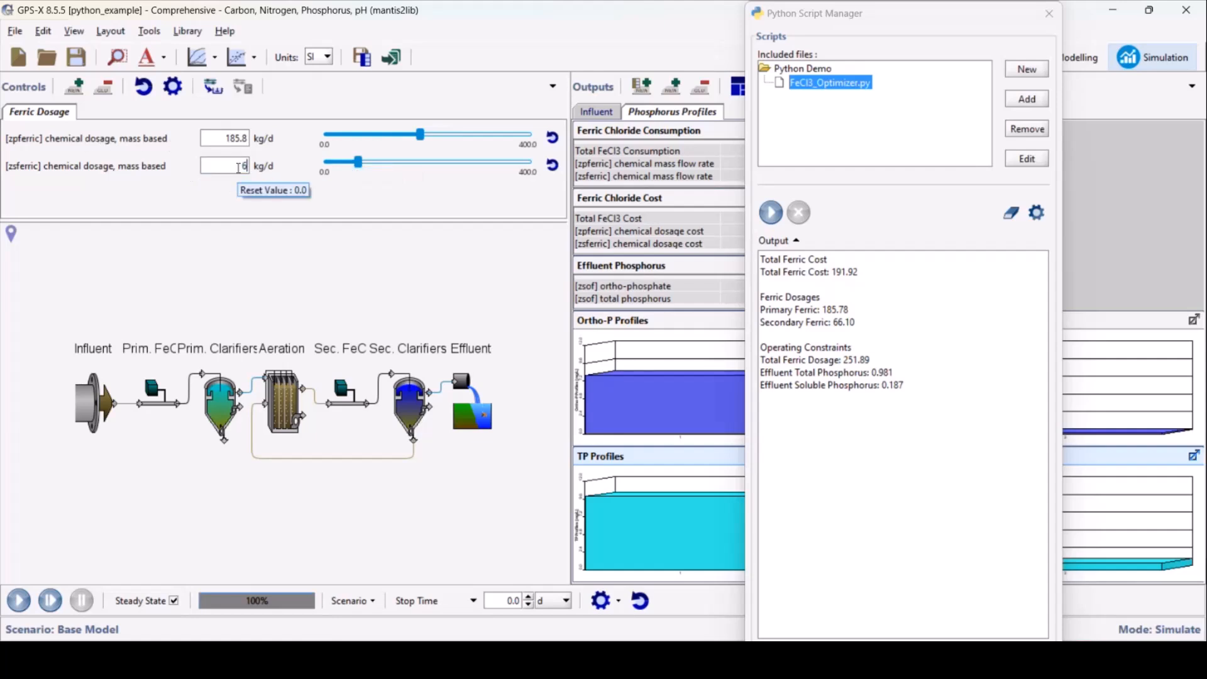
pyautogui.write('6.1')
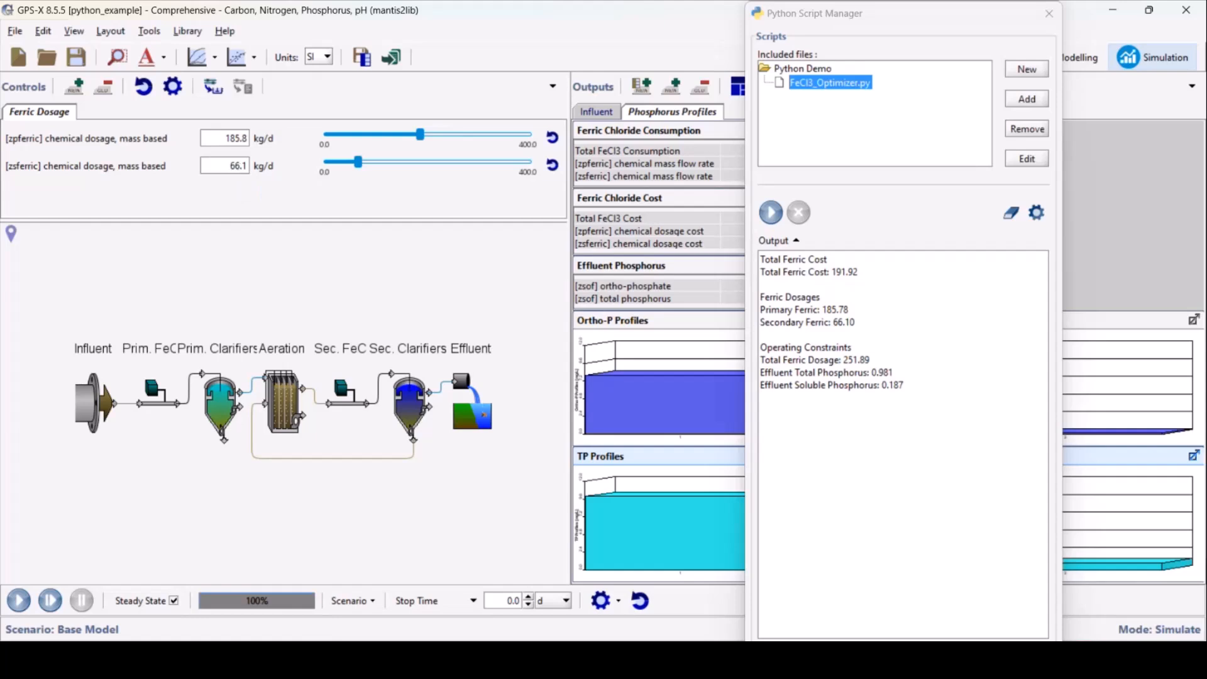
pyautogui.click(1049, 14)
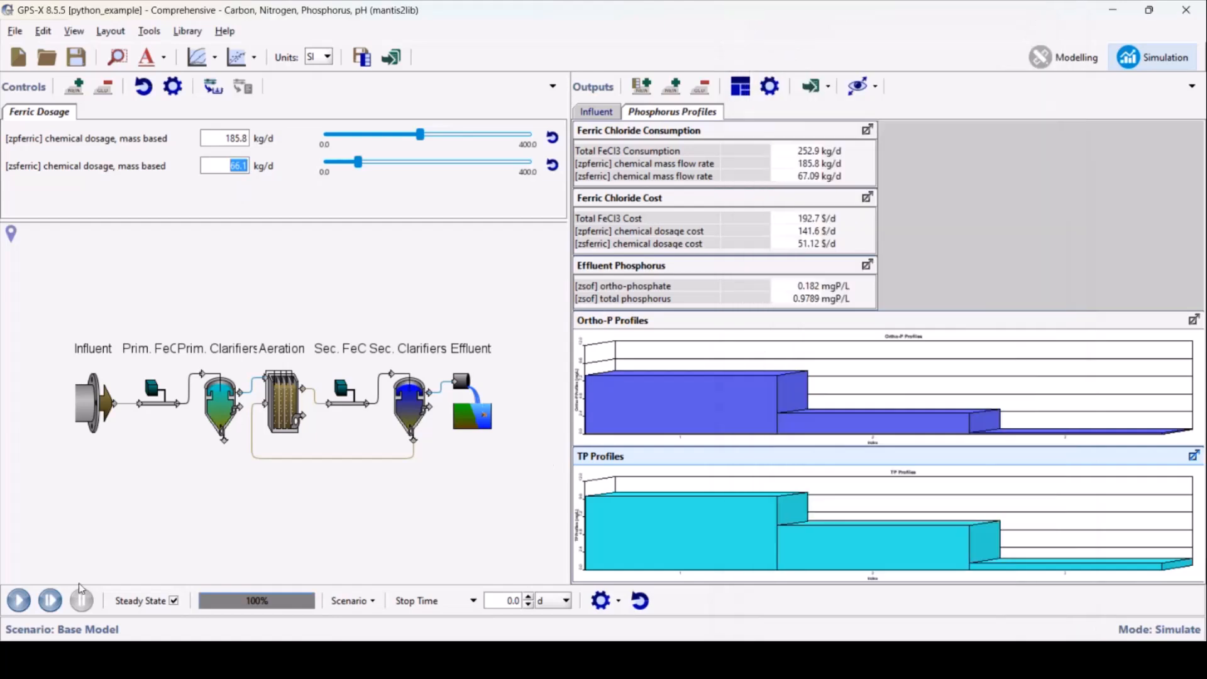
pyautogui.click(19, 601)
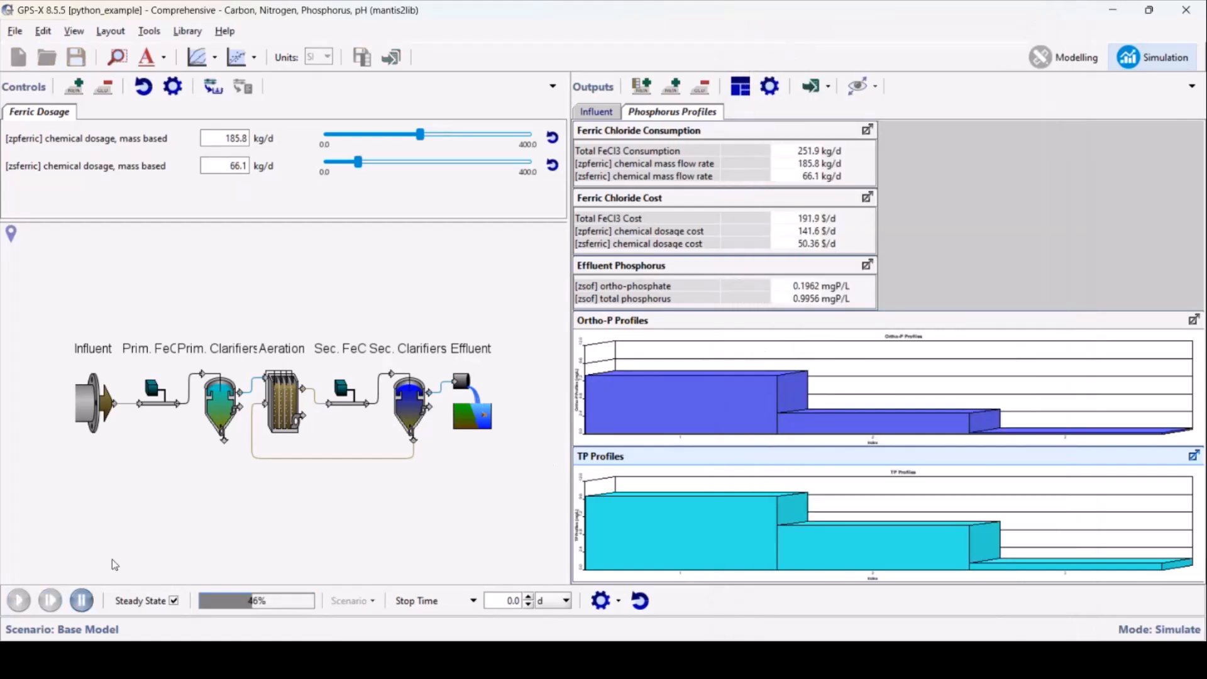